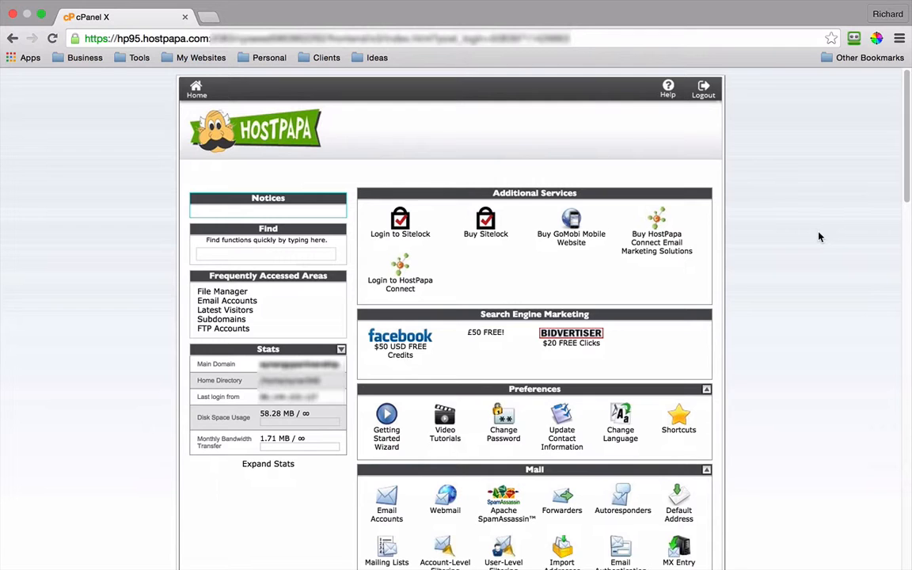
Step: Scroll the cPanel home page down to the Softaculous Apps Installer section listing WordPress
{"action": "scroll", "coordinate": [819, 237], "scroll_direction": "down", "scroll_amount": 5}
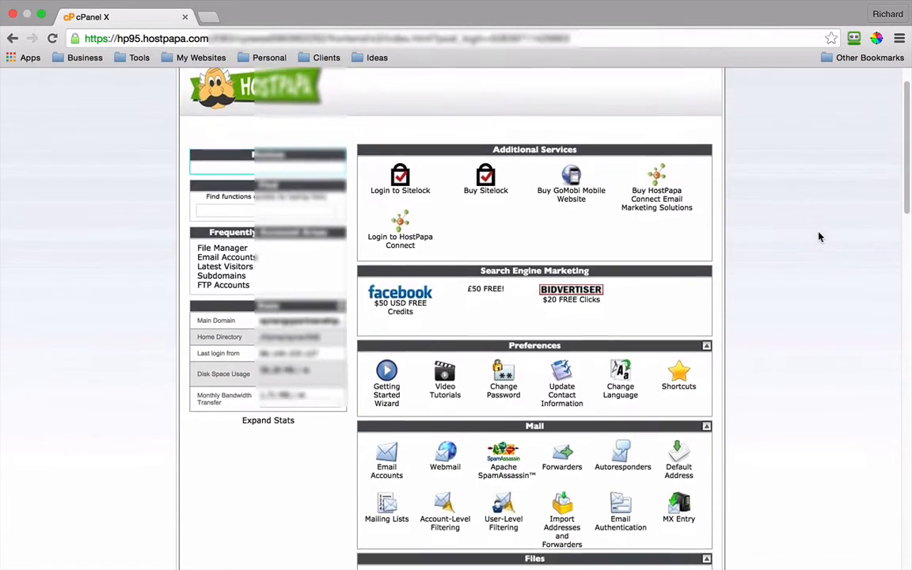
{"action": "scroll", "coordinate": [819, 237], "scroll_direction": "down", "scroll_amount": 8}
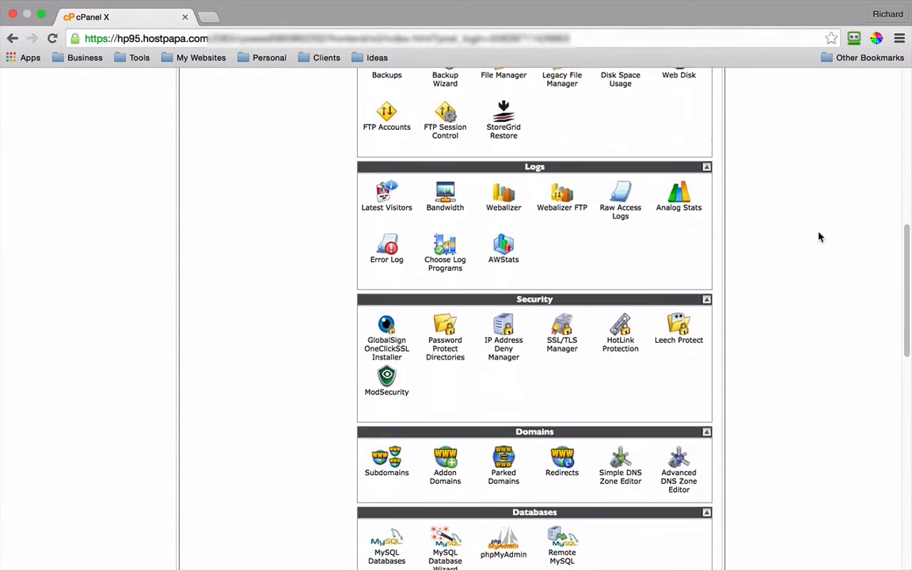
{"action": "scroll", "coordinate": [820, 237], "scroll_direction": "down", "scroll_amount": 8}
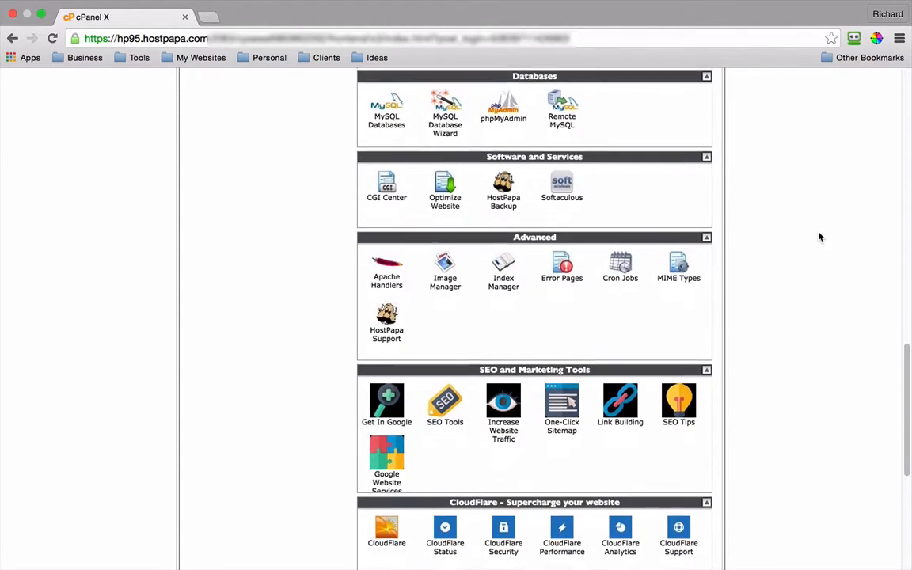
{"action": "scroll", "coordinate": [820, 236], "scroll_direction": "down", "scroll_amount": 1}
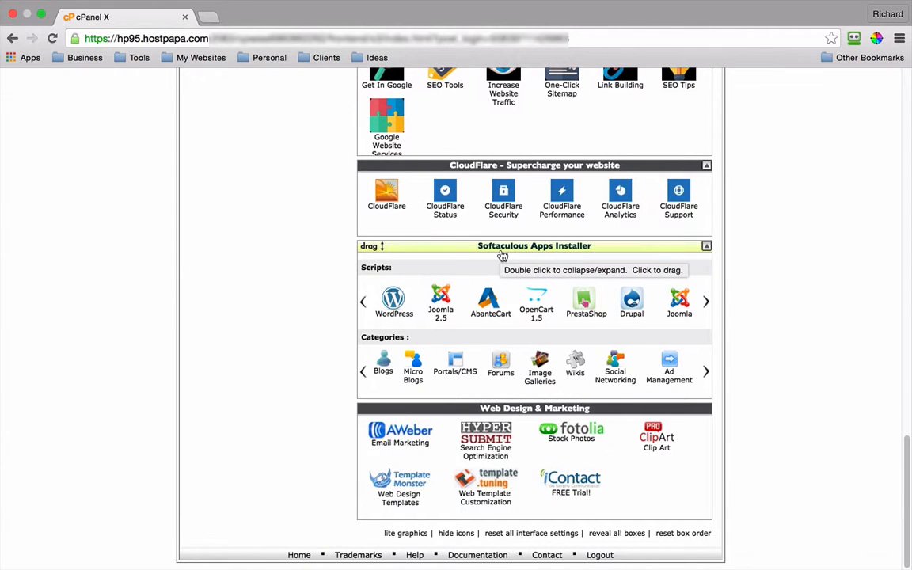
Step: Open WordPress in Softaculous and bring up its Install form
{"action": "left_click", "coordinate": [394, 306]}
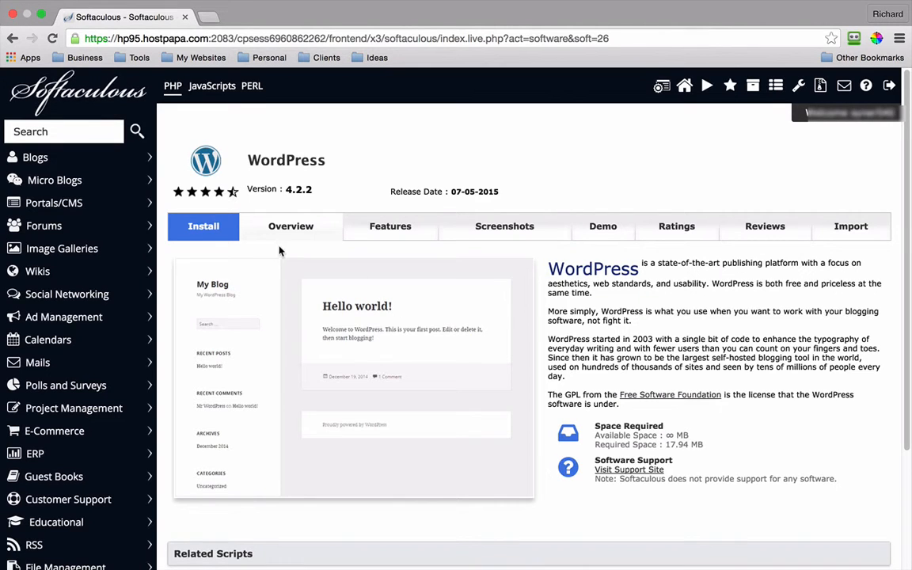
{"action": "left_click", "coordinate": [207, 232]}
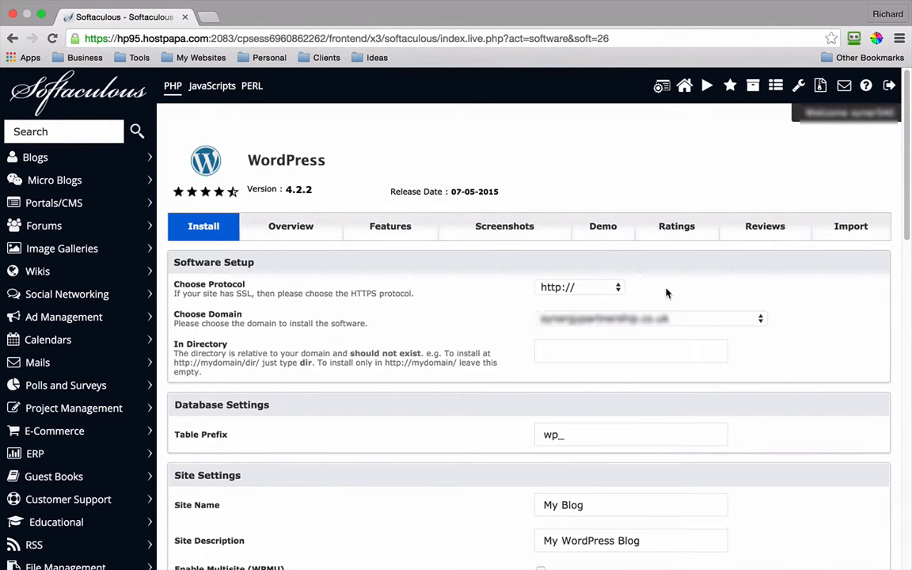
{"action": "left_click", "coordinate": [588, 289]}
{"action": "left_click", "coordinate": [645, 292]}
{"action": "left_click", "coordinate": [618, 290]}
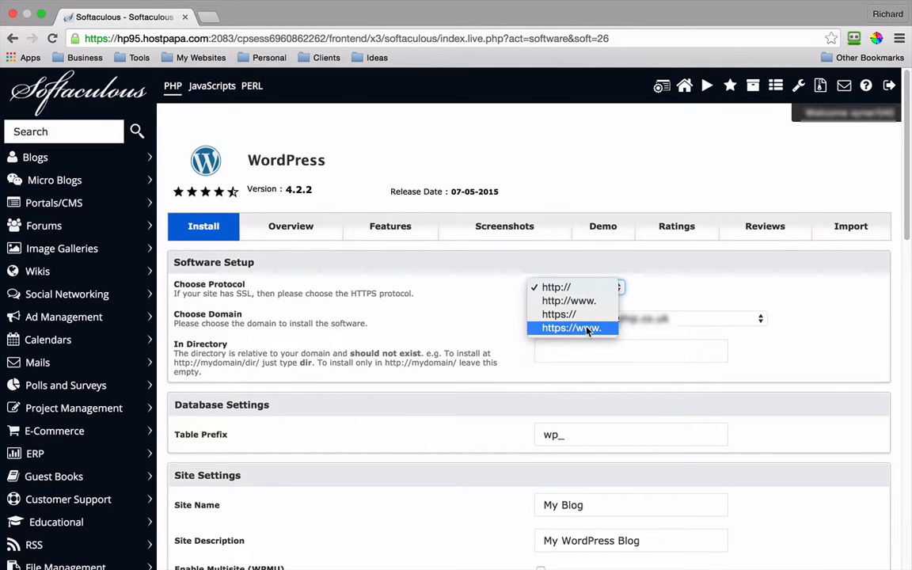
{"action": "left_click", "coordinate": [571, 290]}
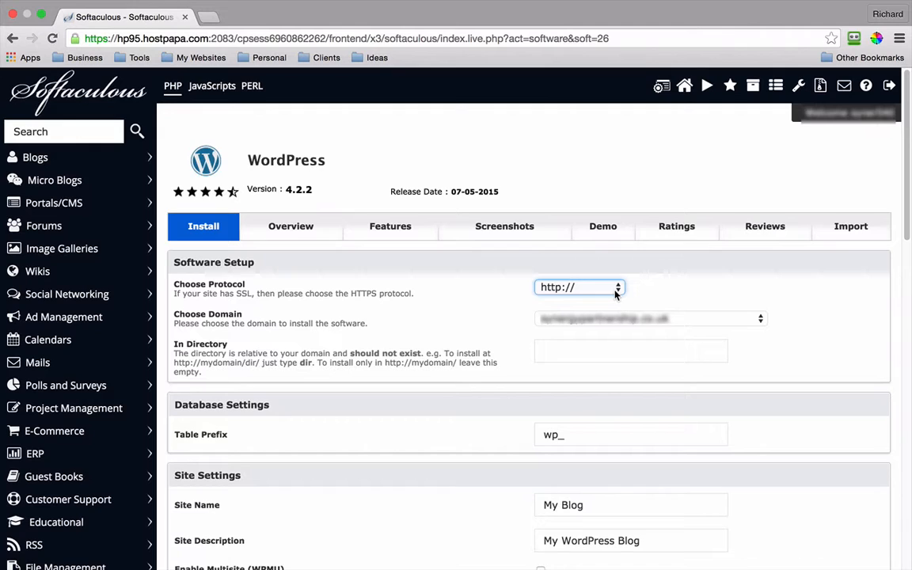
{"action": "left_click", "coordinate": [761, 319]}
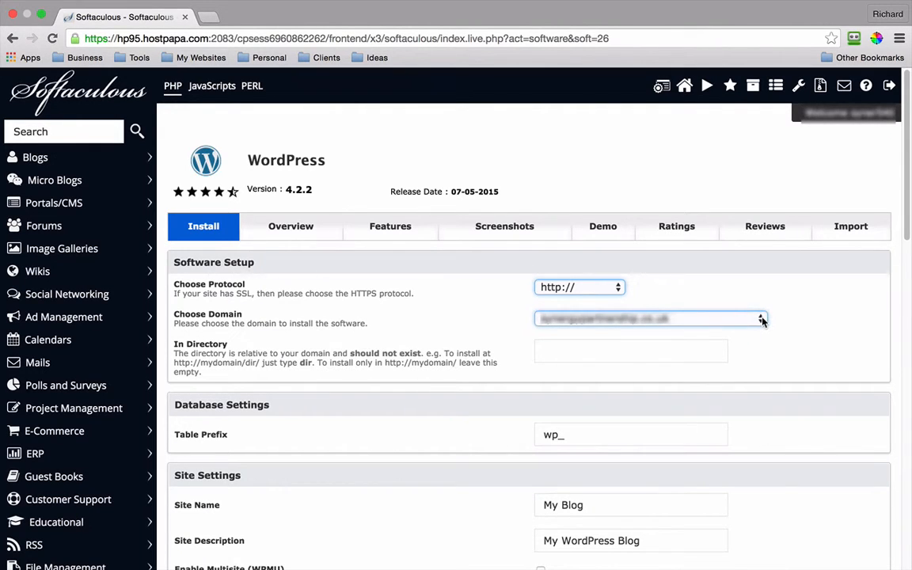
{"action": "left_click", "coordinate": [760, 319]}
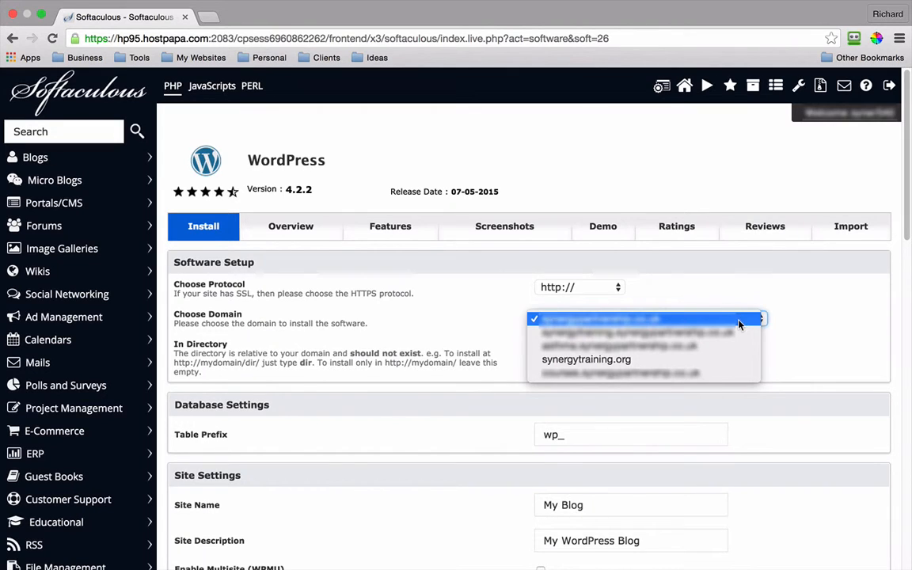
{"action": "left_click", "coordinate": [619, 361]}
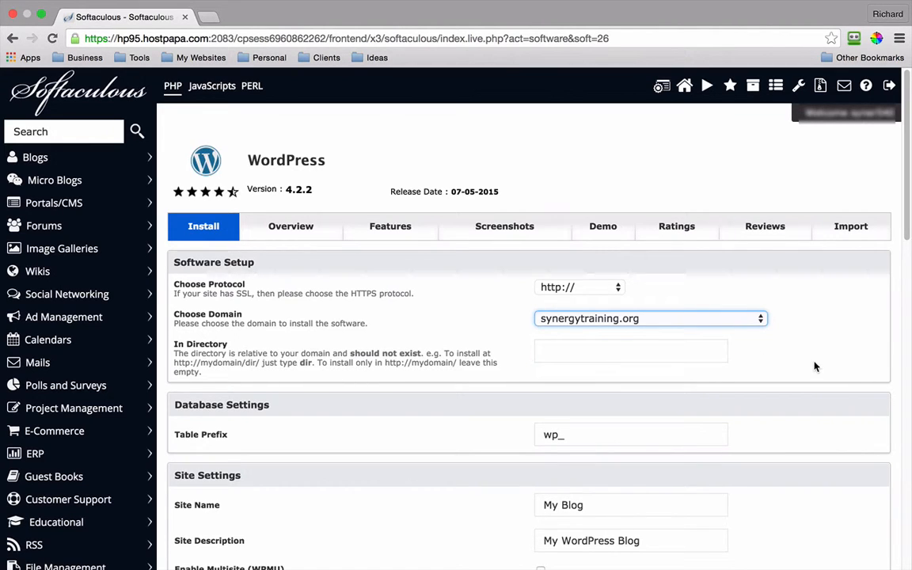
{"action": "left_click", "coordinate": [571, 356]}
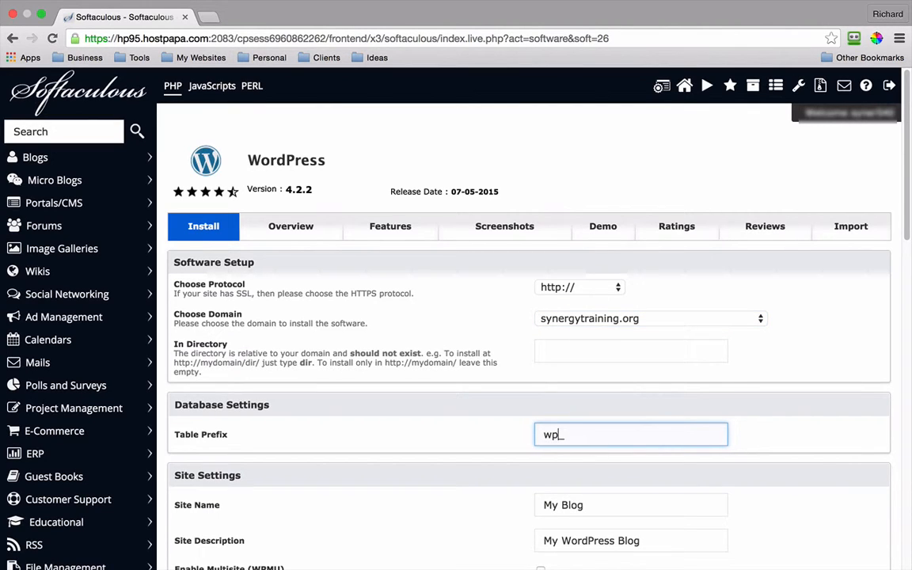
Step: Set table prefix wp296_, site name 'Synergy Training' and site description 'Training website'
{"action": "type", "text": "296"}
{"action": "left_click", "coordinate": [593, 505]}
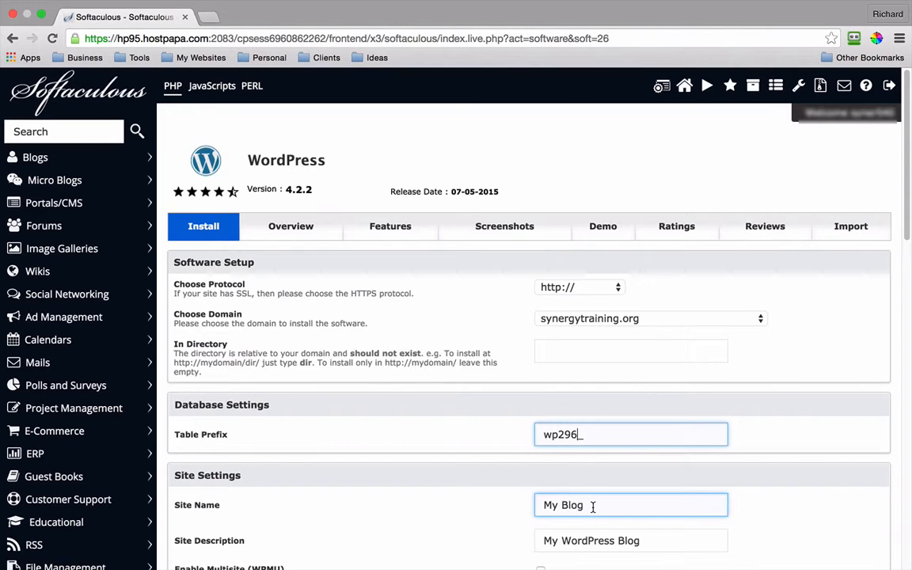
{"action": "left_click_drag", "start_coordinate": [591, 505], "coordinate": [522, 507]}
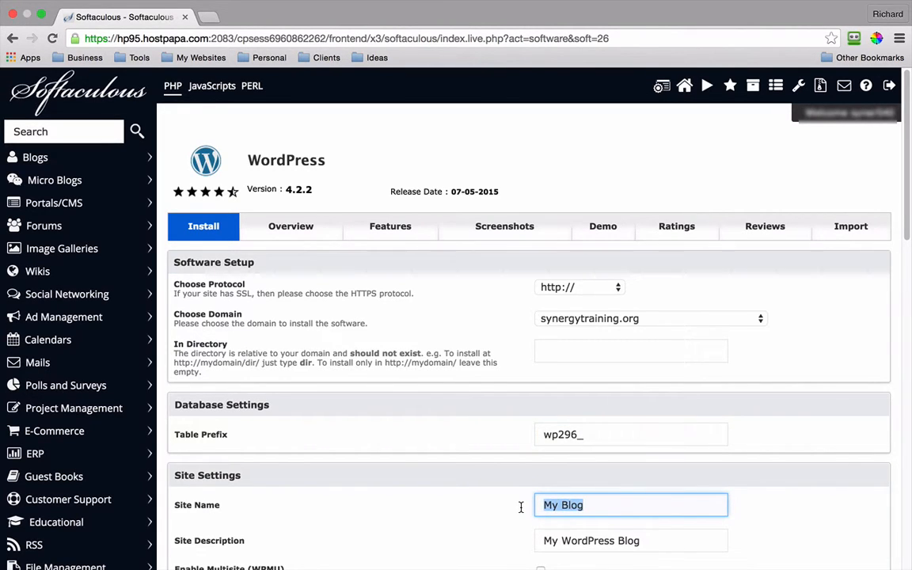
{"action": "type", "text": "Synergy Tr"}
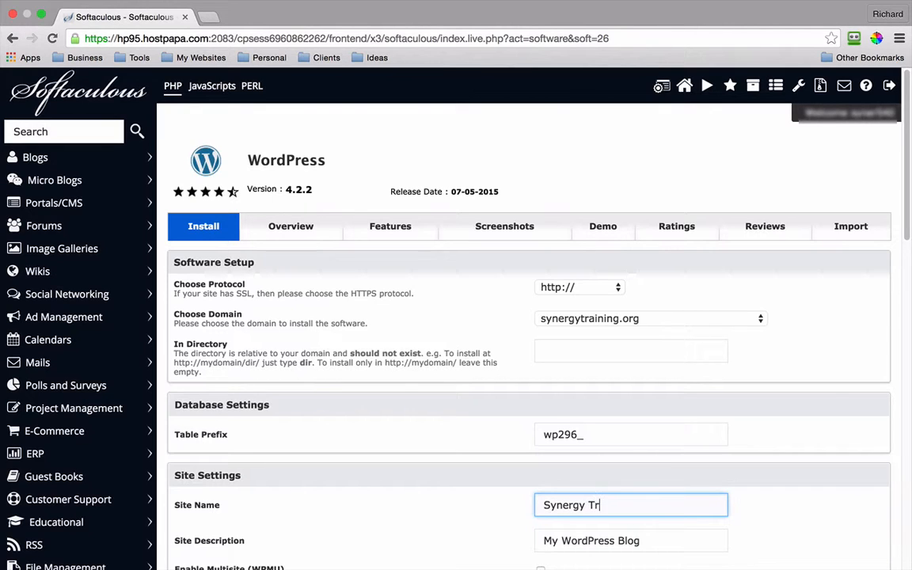
{"action": "type", "text": "aining"}
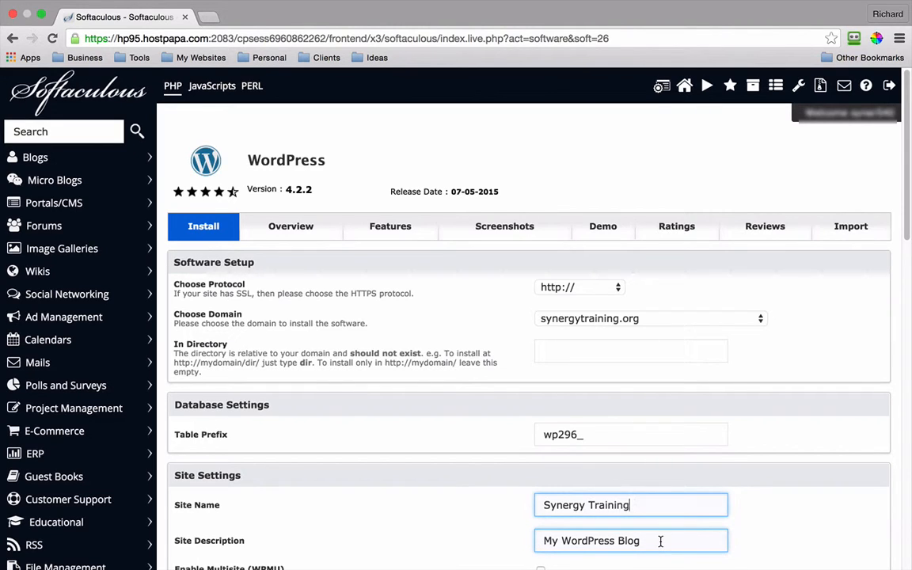
{"action": "left_click_drag", "start_coordinate": [661, 543], "coordinate": [525, 544]}
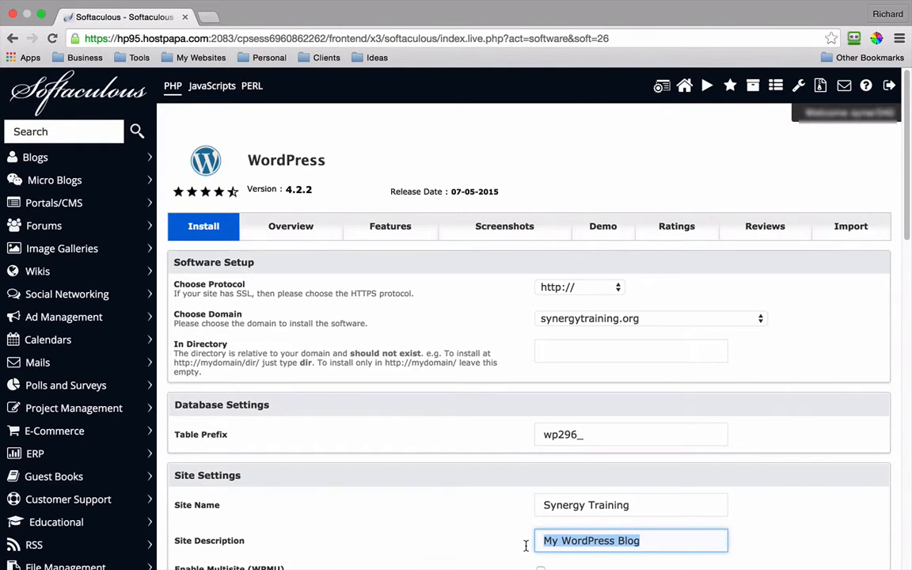
{"action": "type", "text": "Training"}
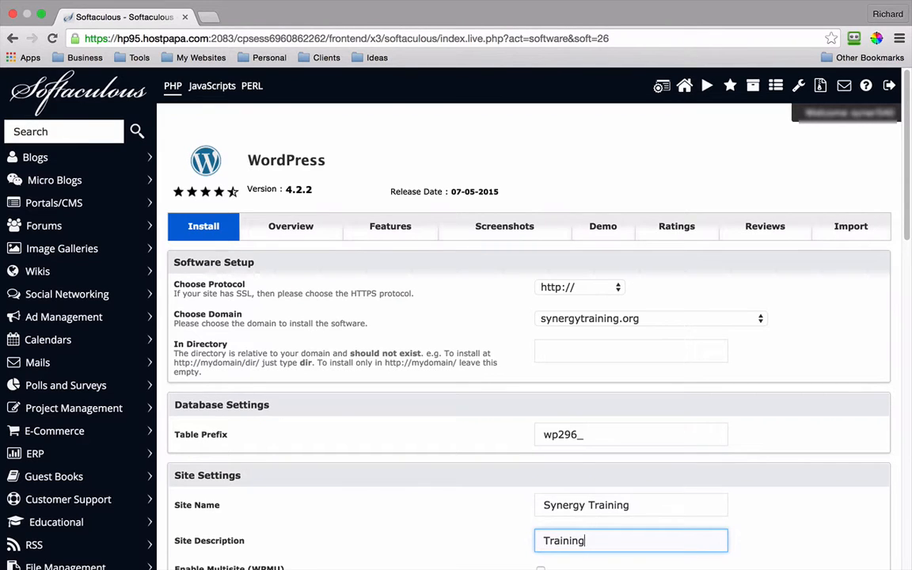
{"action": "type", "text": " website"}
Step: Scroll down to Admin Account and enter a custom admin username
{"action": "scroll", "coordinate": [820, 504], "scroll_direction": "down", "scroll_amount": 10}
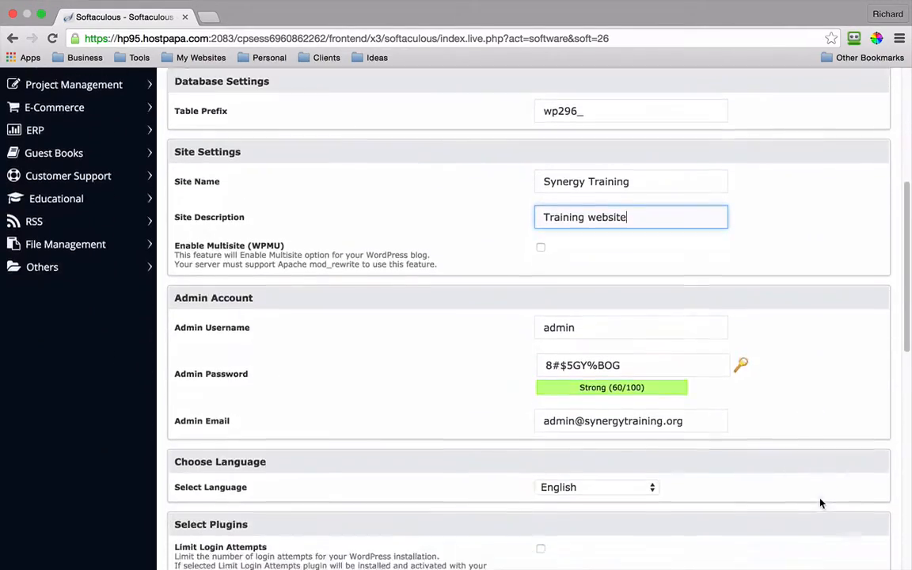
{"action": "scroll", "coordinate": [820, 504], "scroll_direction": "down", "scroll_amount": 1}
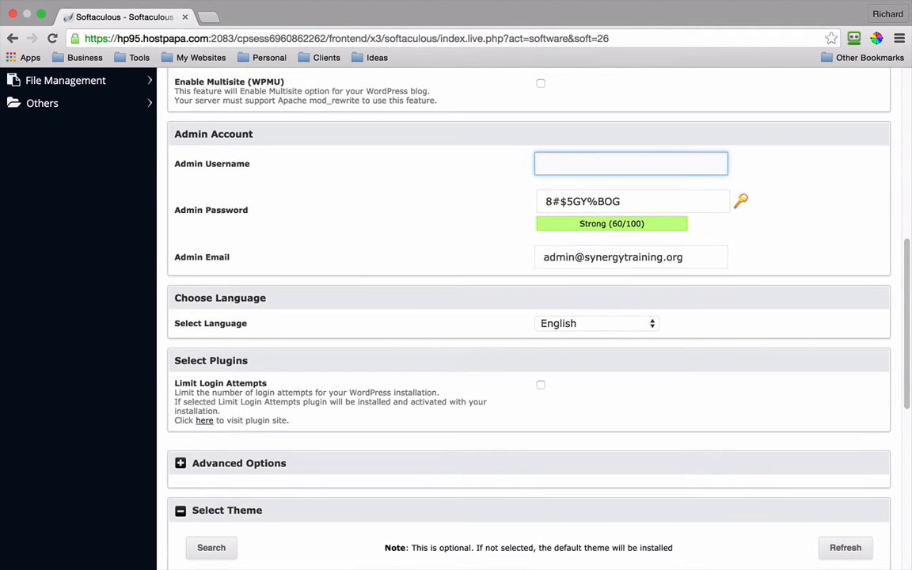
{"action": "type", "text": "plane290"}
Step: Copy the admin username into the TextEdit note and return to the Chrome install form
{"action": "left_click_drag", "start_coordinate": [605, 165], "coordinate": [512, 168]}
{"action": "key", "text": "Right"}
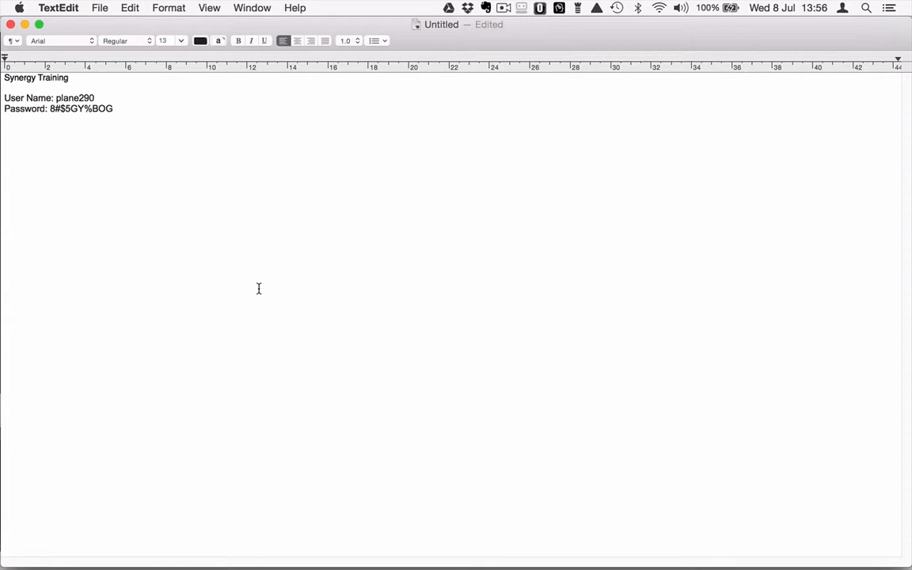
{"action": "mouse_move", "coordinate": [424, 565]}
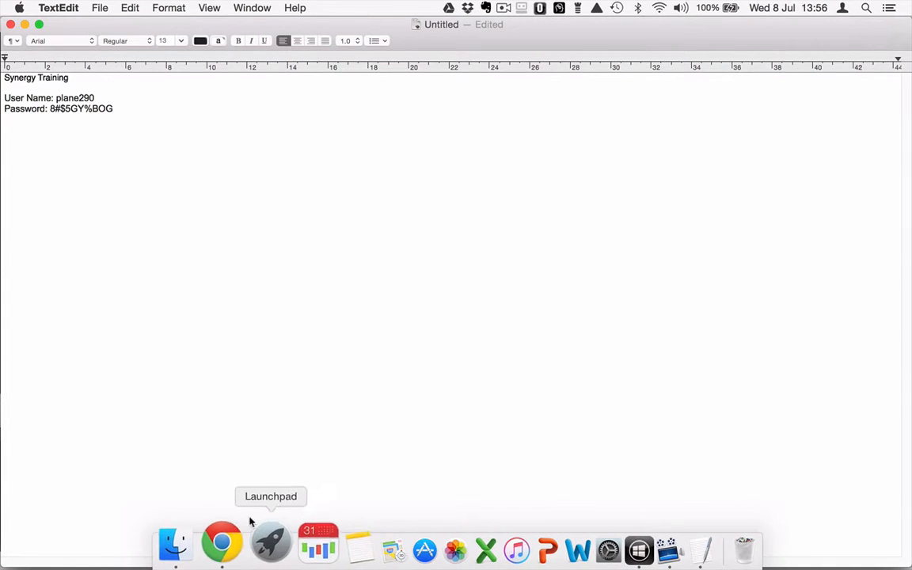
{"action": "left_click", "coordinate": [229, 546]}
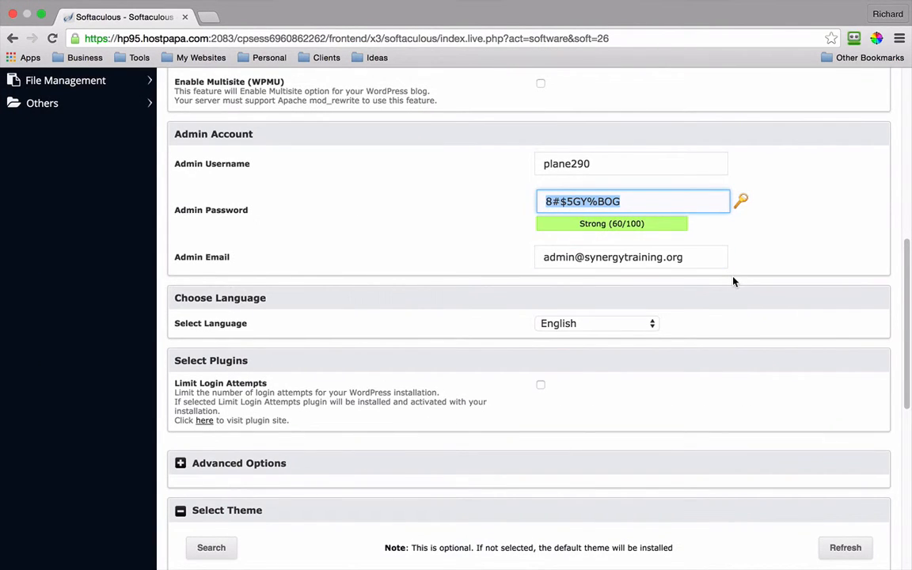
Step: Replace the domain part of the admin e-mail address with the new domain
{"action": "left_click", "coordinate": [576, 258]}
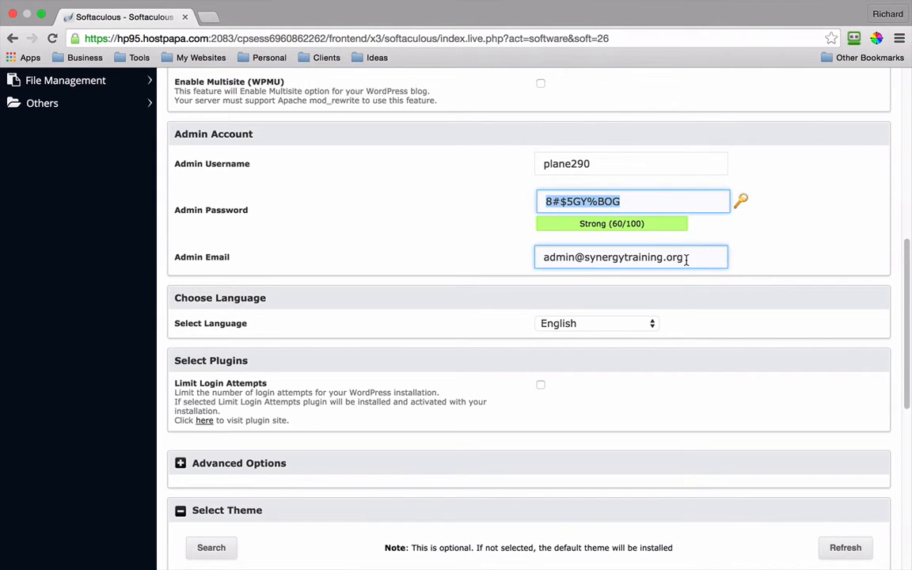
{"action": "left_click_drag", "start_coordinate": [687, 260], "coordinate": [587, 259]}
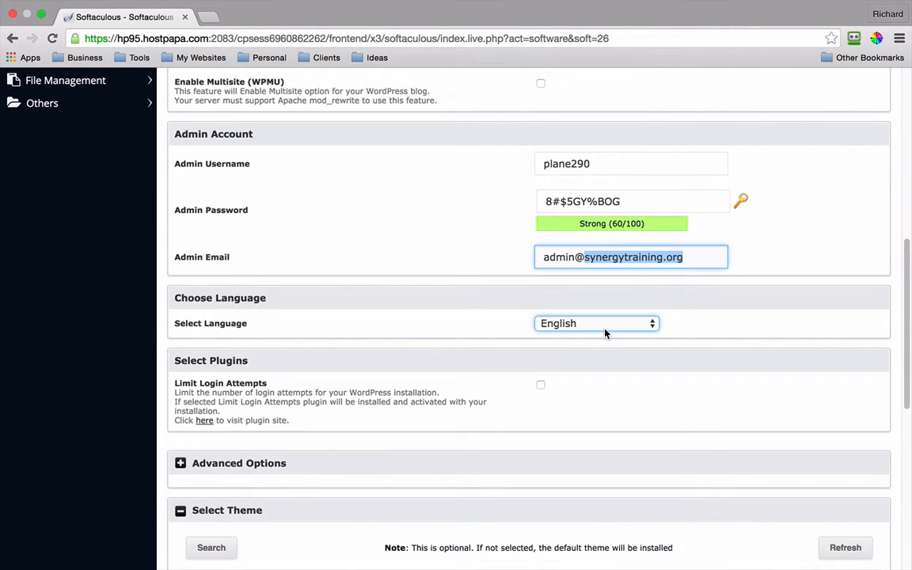
{"action": "type", "text": "syner"}
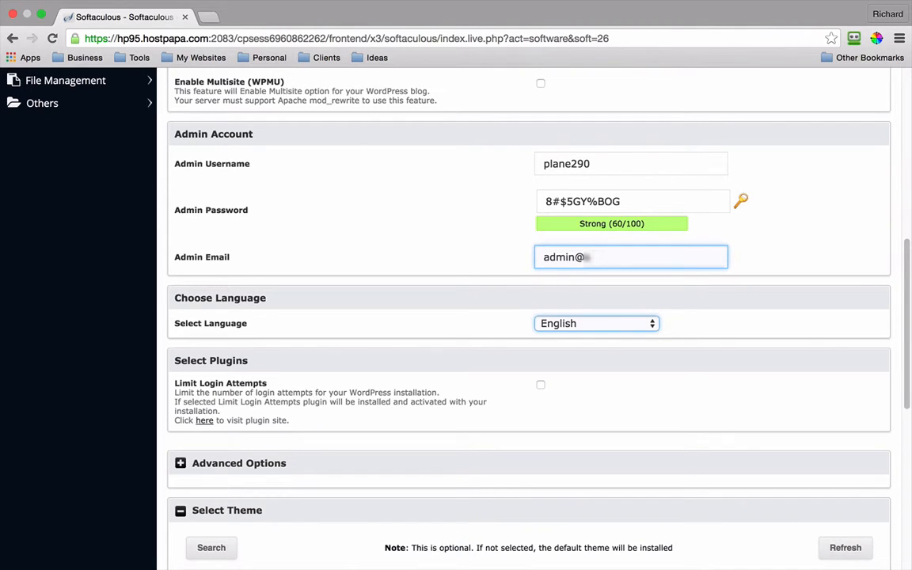
{"action": "type", "text": "gytraining"}
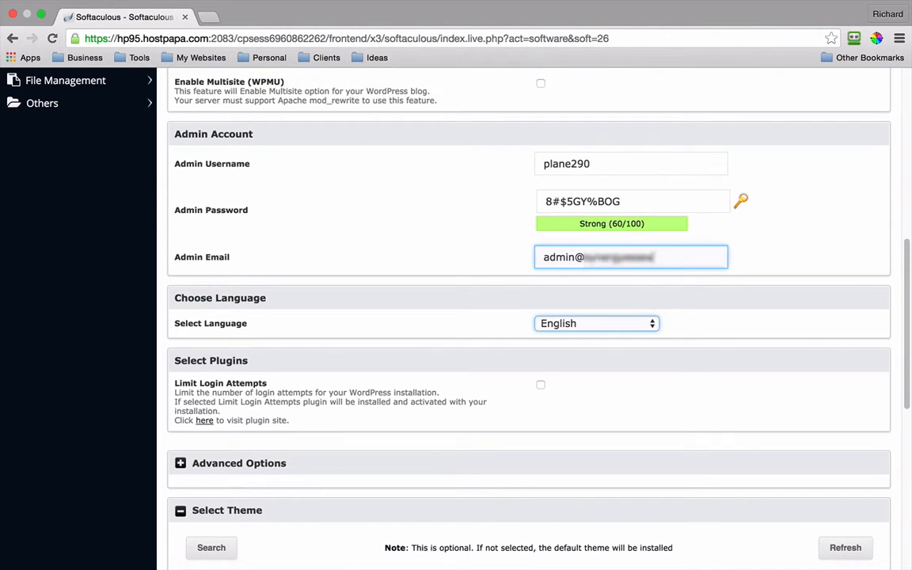
{"action": "type", "text": "ted.co.uk"}
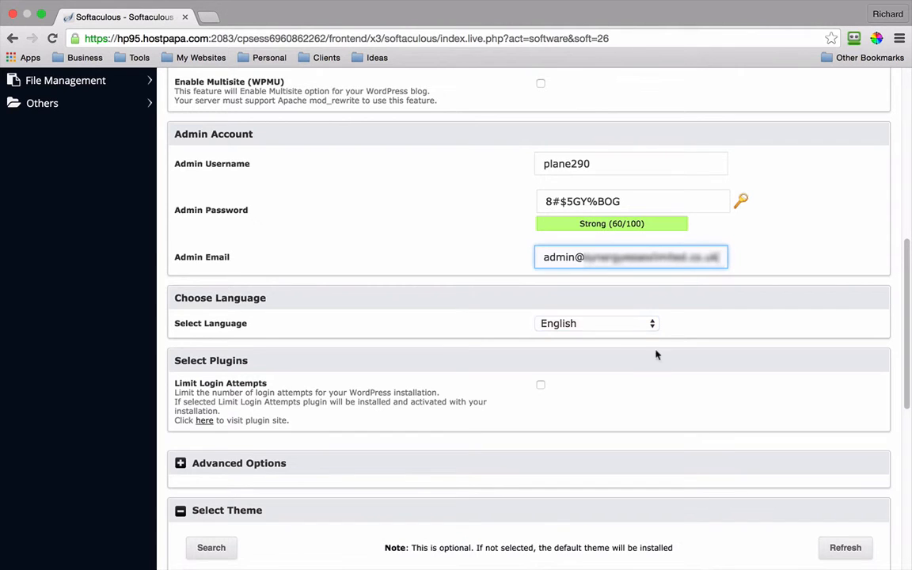
Step: Keep English as the site language and tick the Limit Login Attempts plugin
{"action": "left_click", "coordinate": [653, 326]}
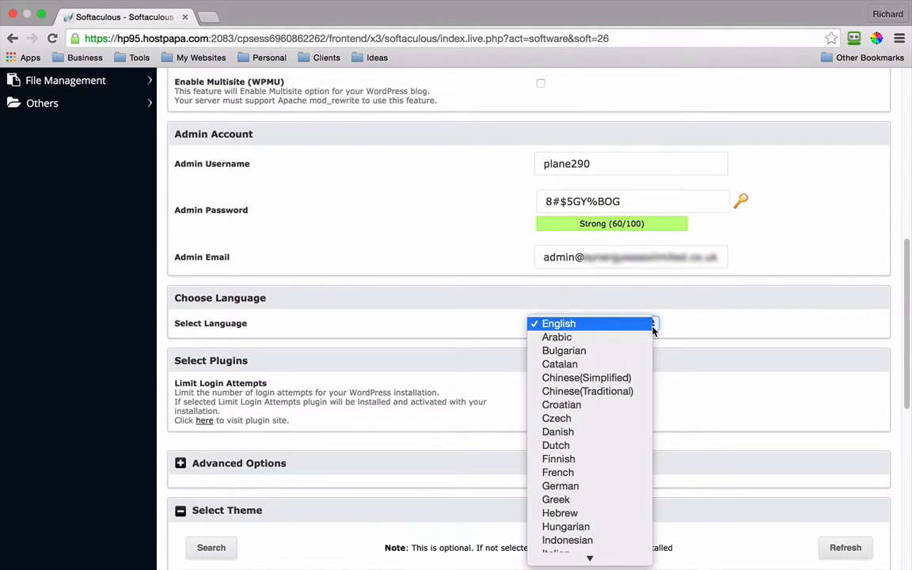
{"action": "scroll", "coordinate": [605, 434], "scroll_direction": "down", "scroll_amount": 5}
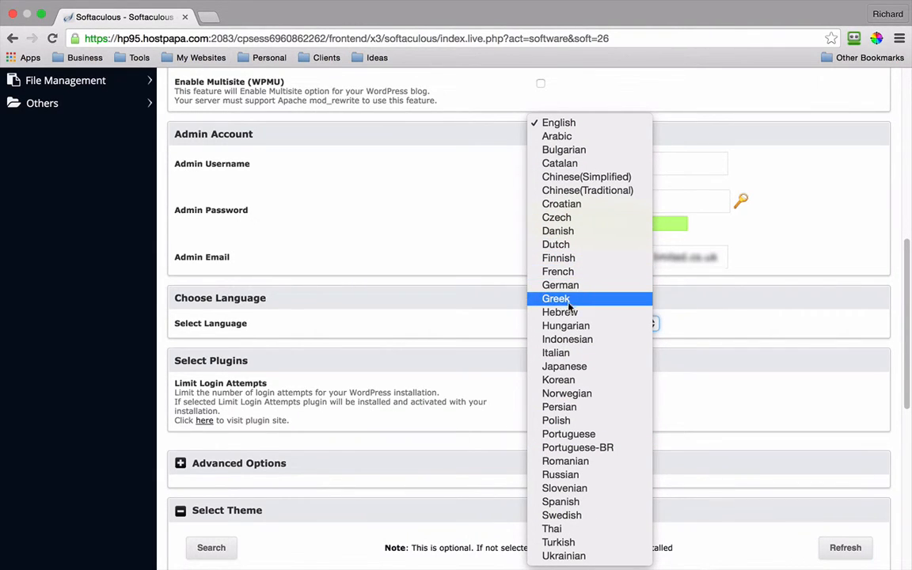
{"action": "left_click", "coordinate": [584, 127]}
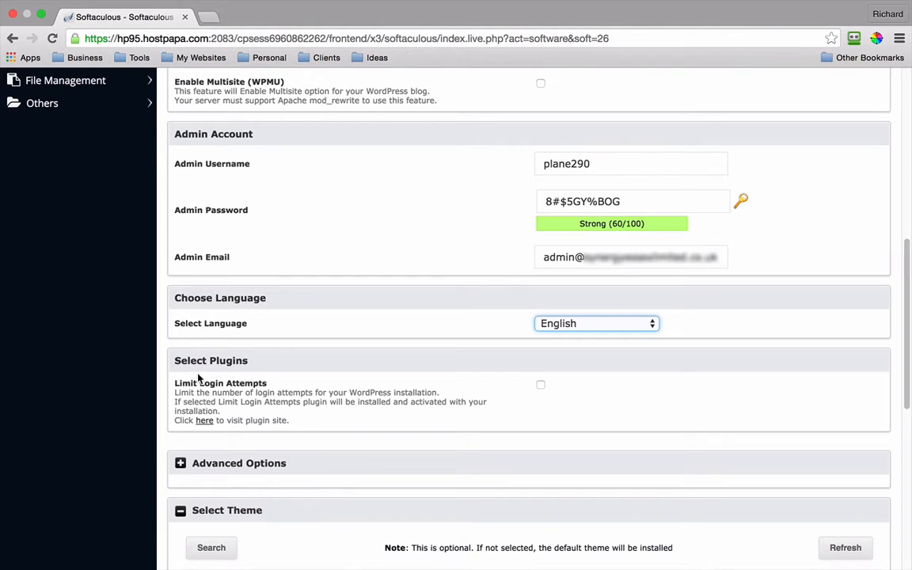
{"action": "left_click", "coordinate": [542, 387]}
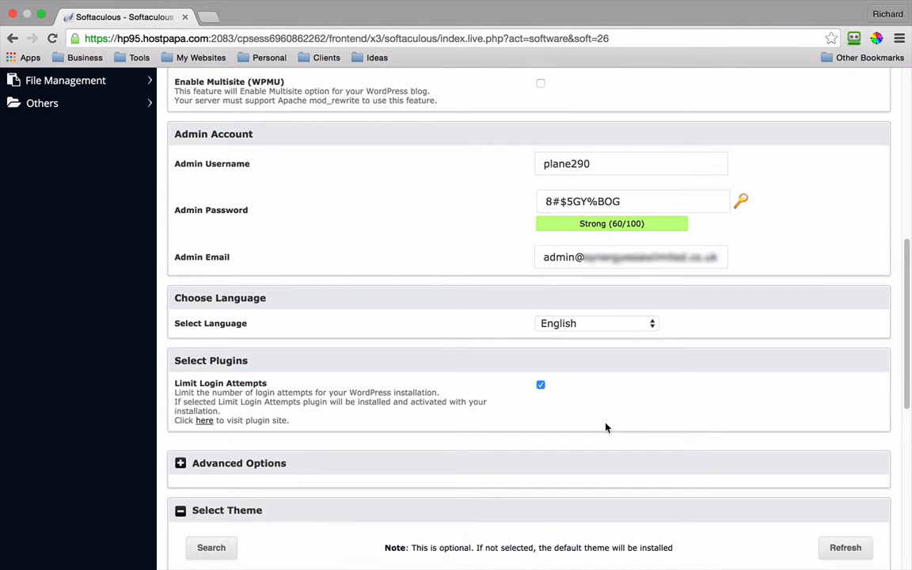
Step: Expand Advanced Options and review database name wp824 and the unticked auto-upgrade settings
{"action": "scroll", "coordinate": [605, 427], "scroll_direction": "down", "scroll_amount": 6}
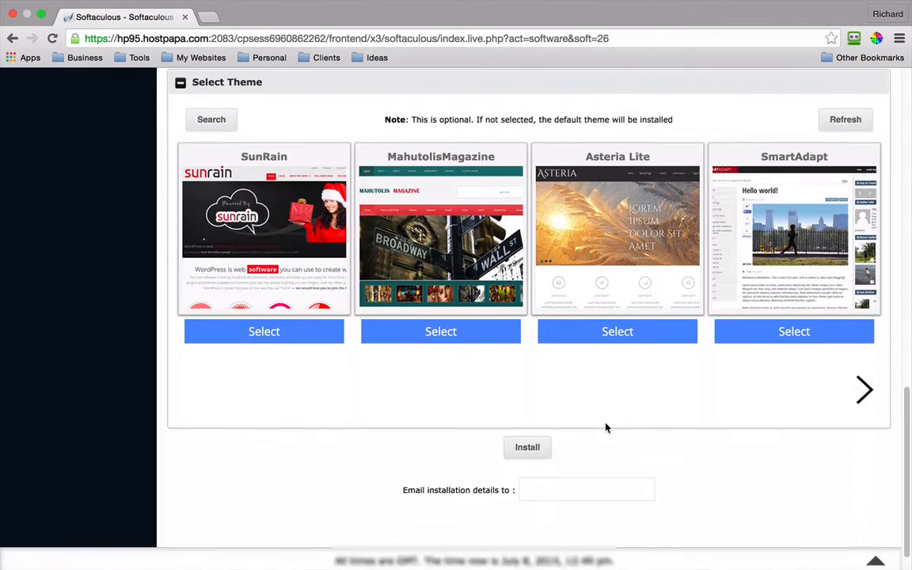
{"action": "scroll", "coordinate": [606, 427], "scroll_direction": "up", "scroll_amount": 1}
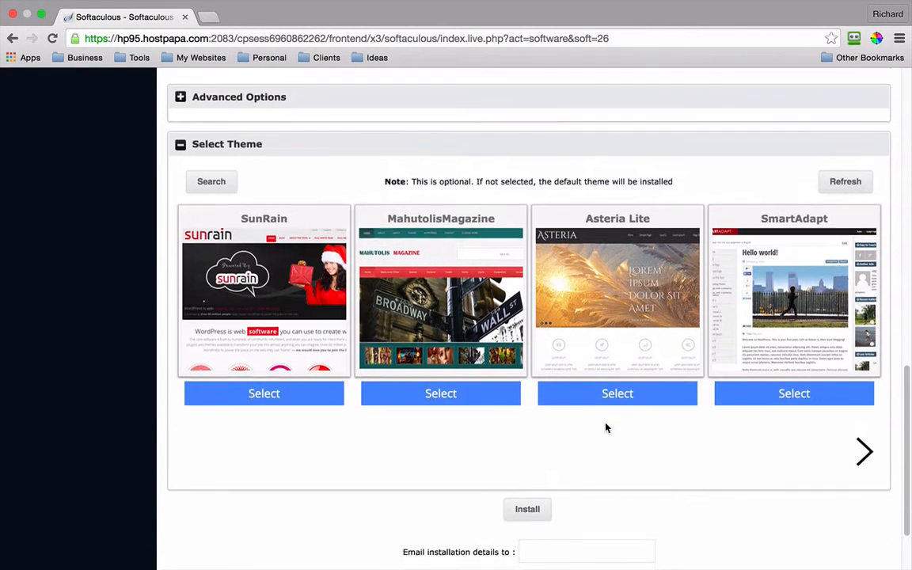
{"action": "left_click", "coordinate": [181, 89]}
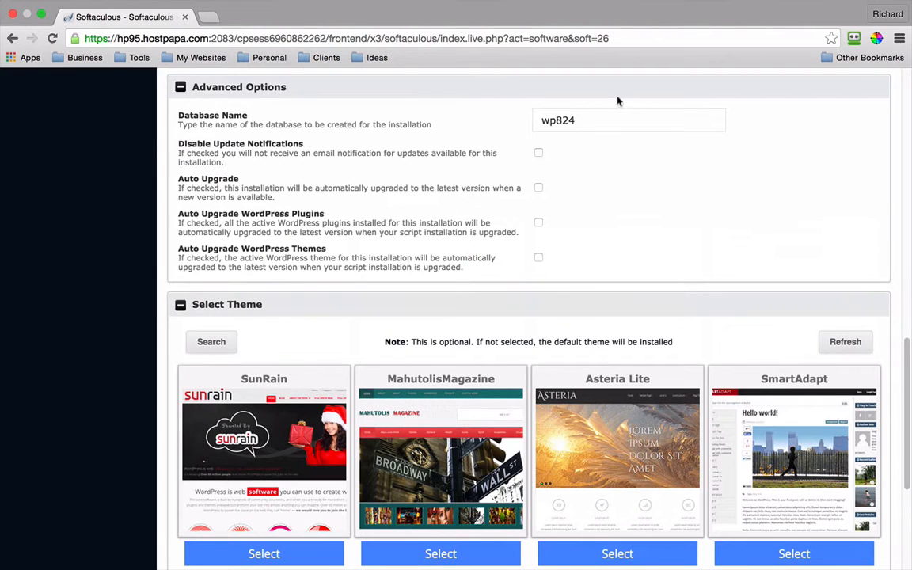
{"action": "left_click", "coordinate": [554, 125]}
{"action": "scroll", "coordinate": [556, 230], "scroll_direction": "down", "scroll_amount": 2}
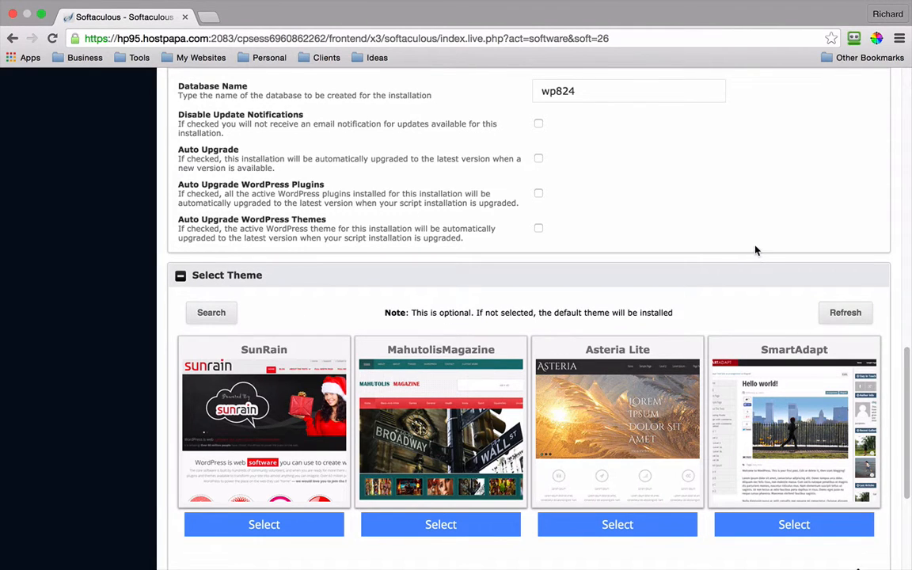
{"action": "scroll", "coordinate": [755, 250], "scroll_direction": "down", "scroll_amount": 5}
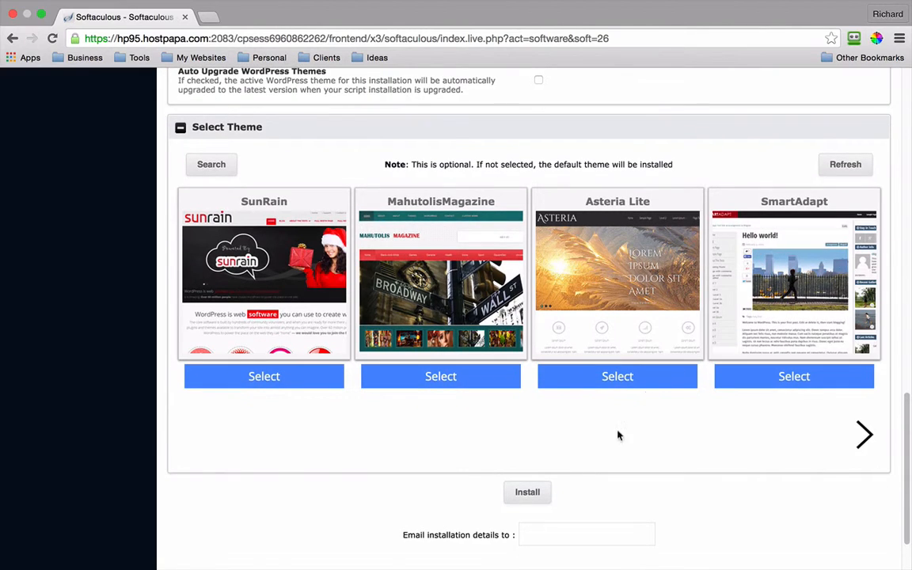
Step: Have installation details e-mailed to the admin address and run the WordPress install
{"action": "scroll", "coordinate": [572, 489], "scroll_direction": "down", "scroll_amount": 2}
{"action": "left_click", "coordinate": [557, 489]}
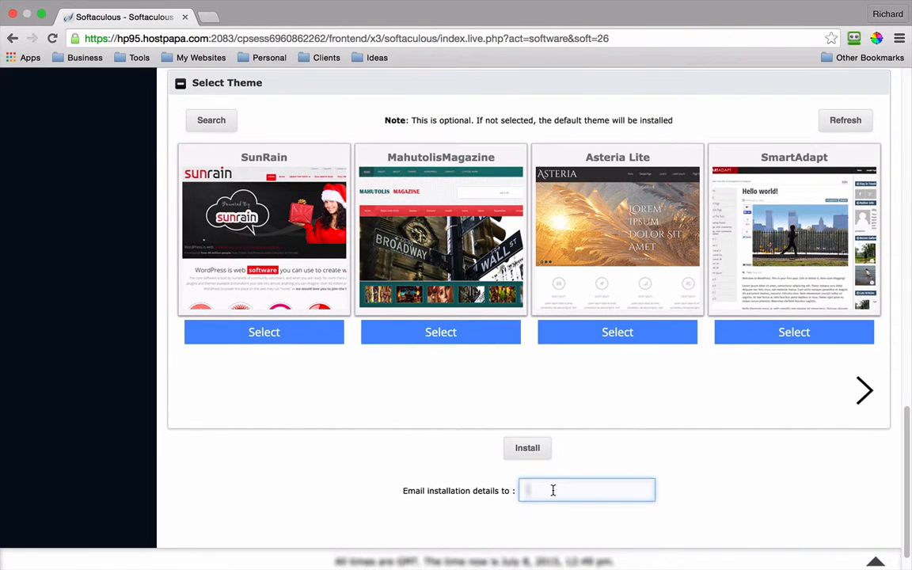
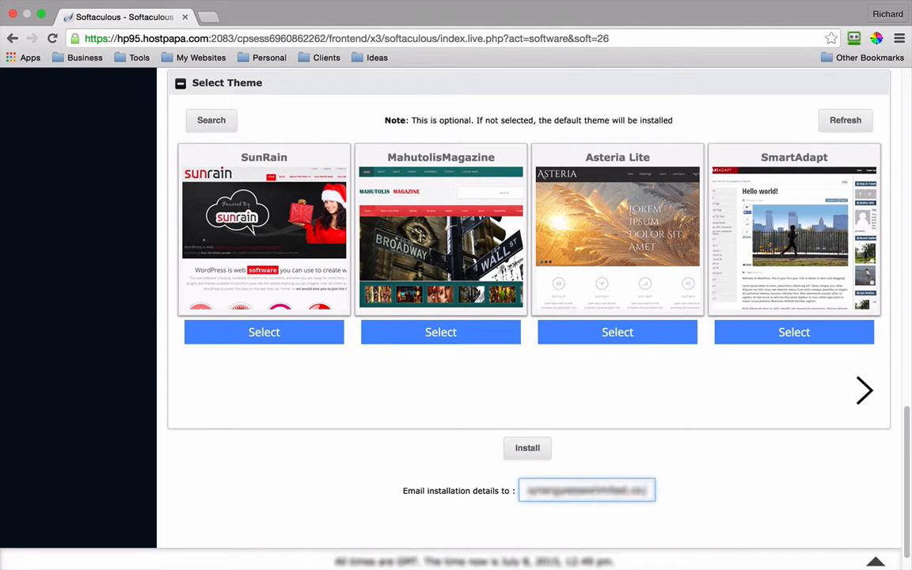
{"action": "left_click", "coordinate": [525, 456]}
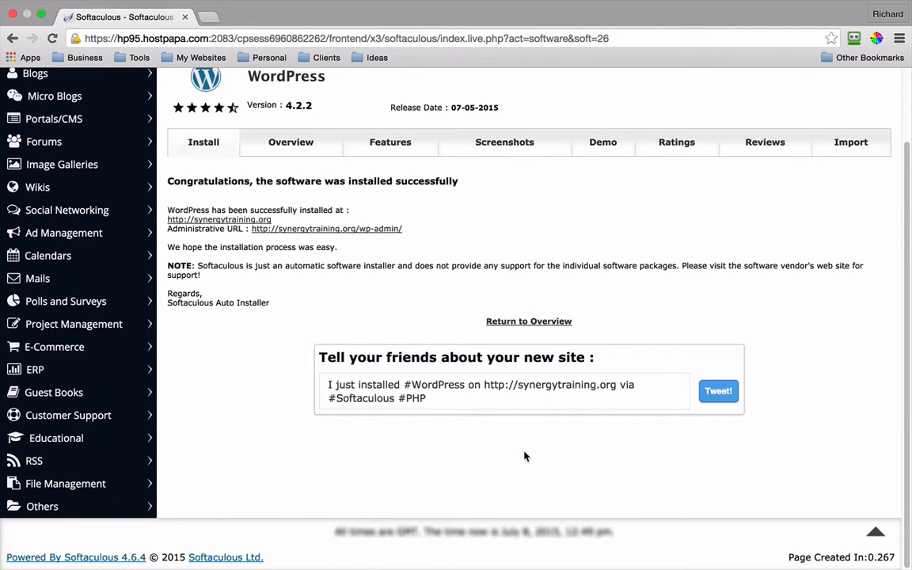
Step: Load synergytraining.org in a new tab to see the Synergy Training site with its Hello world! post
{"action": "left_click", "coordinate": [208, 18]}
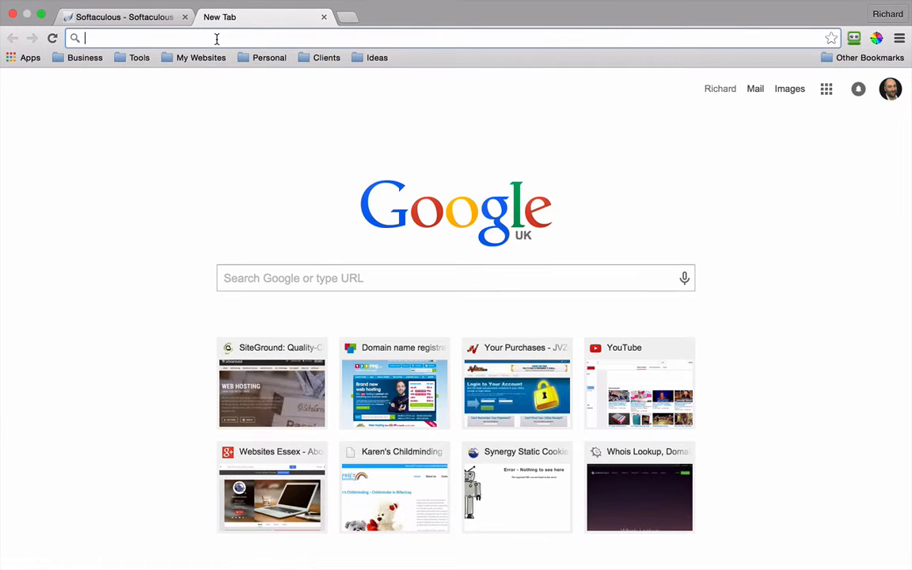
{"action": "type", "text": "synerg"}
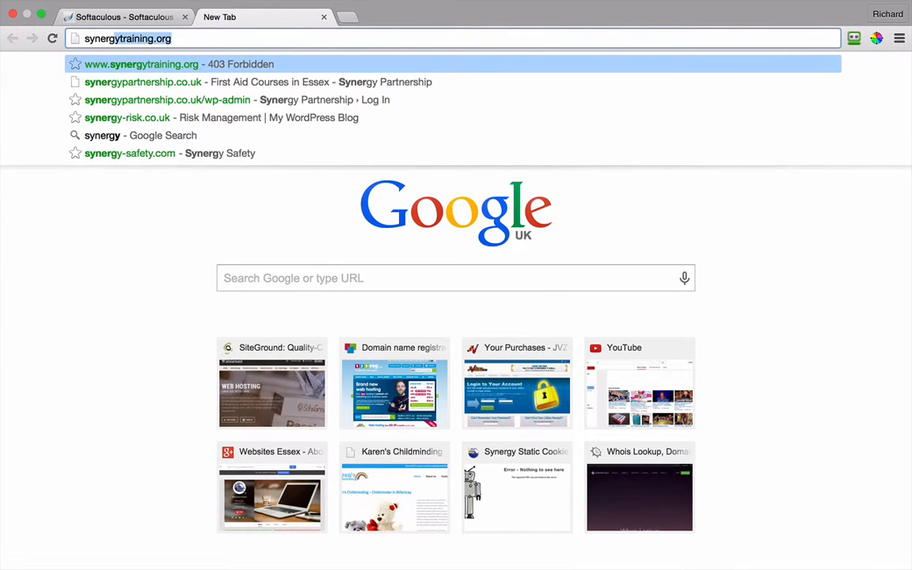
{"action": "type", "text": "y"}
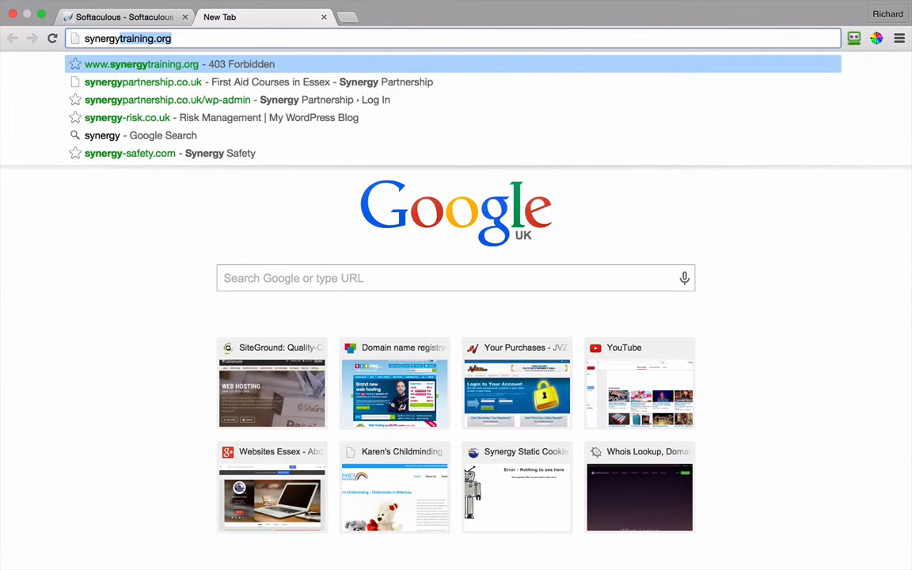
{"action": "left_click", "coordinate": [186, 41]}
{"action": "key", "text": "Return"}
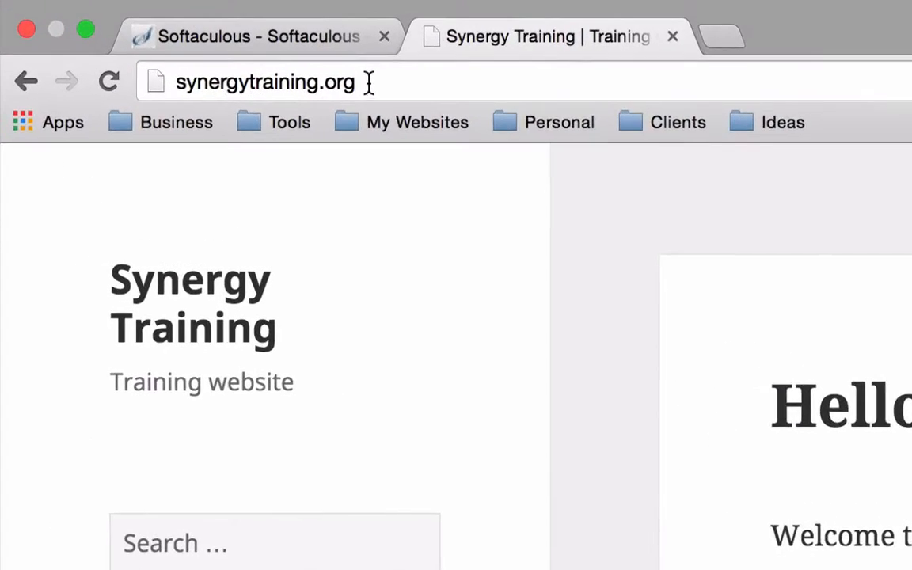
Step: Go to synergytraining.org/wp-admin to reach the WordPress login page
{"action": "left_click", "coordinate": [175, 39]}
{"action": "left_click", "coordinate": [509, 119]}
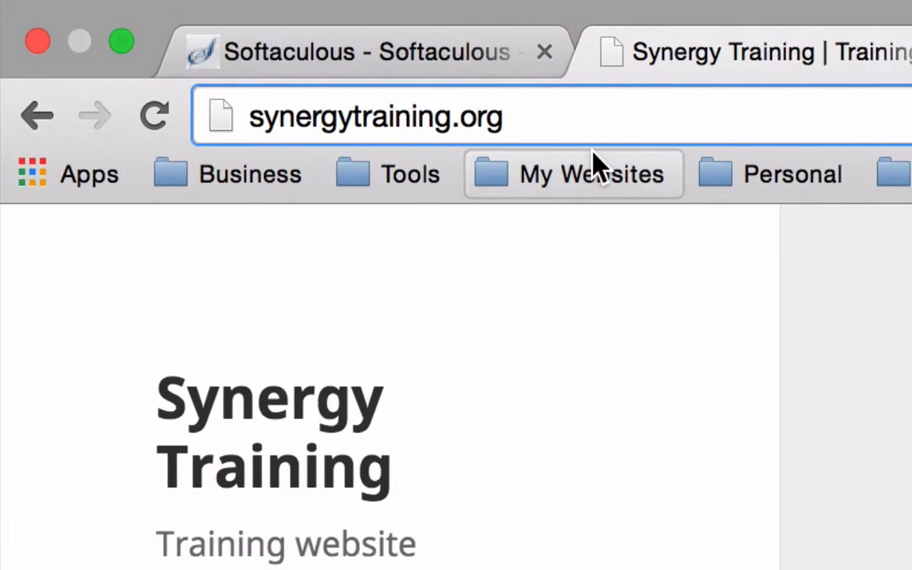
{"action": "type", "text": "/wp"}
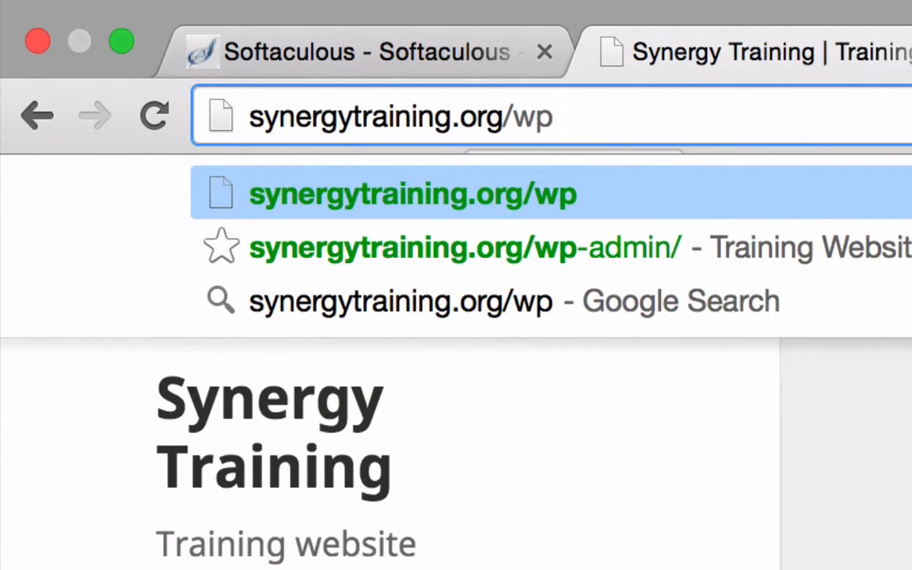
{"action": "type", "text": "-admin"}
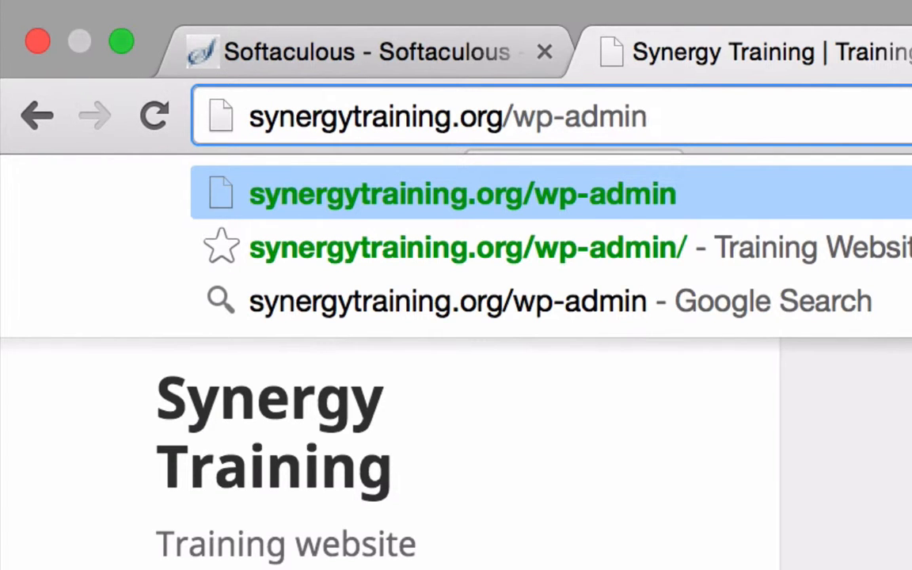
{"action": "key", "text": "Return"}
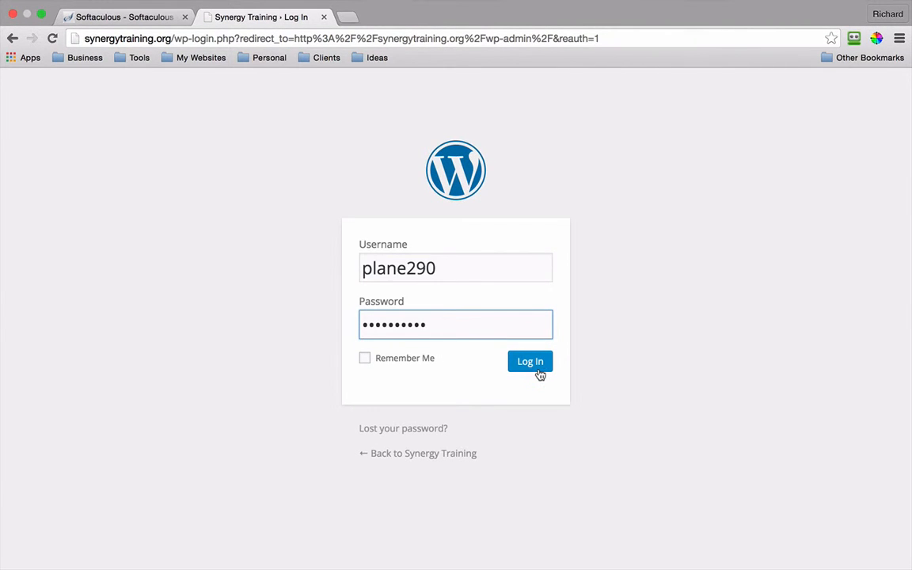
Step: Log in and go to Dashboard > Updates, where Akismet and Cashie Commerce updates are listed
{"action": "left_click", "coordinate": [539, 366]}
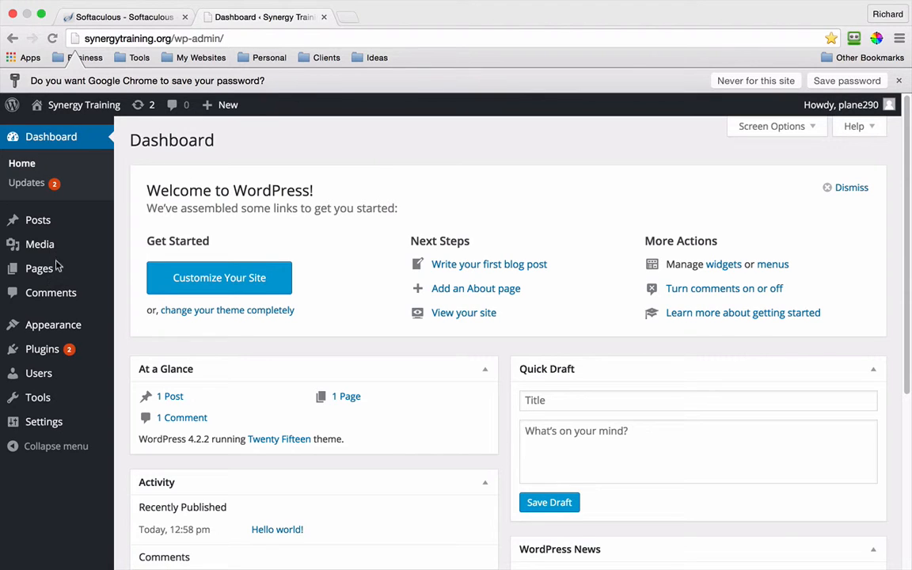
{"action": "left_click", "coordinate": [31, 181]}
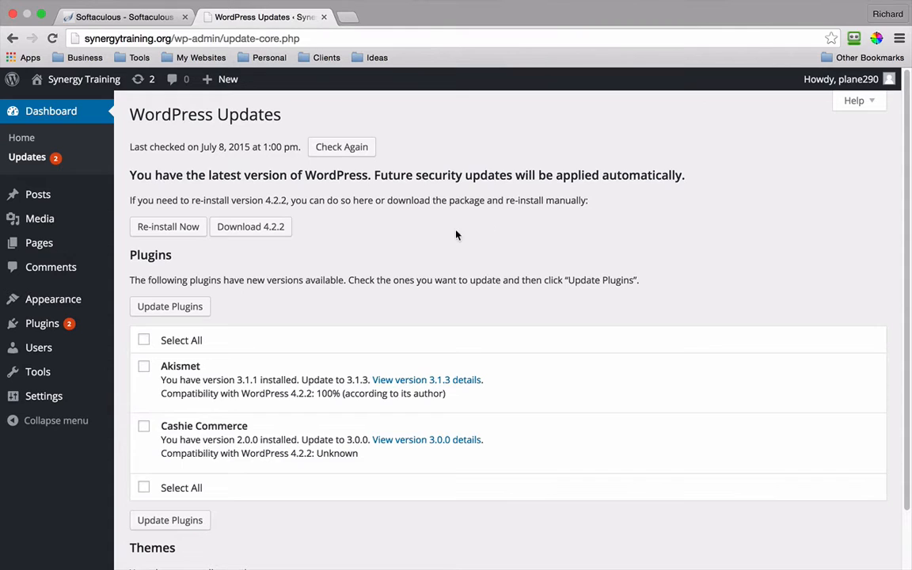
Step: Update Akismet and Cashie Commerce together, review the Plugins list, then return to the Dashboard
{"action": "left_click", "coordinate": [144, 340]}
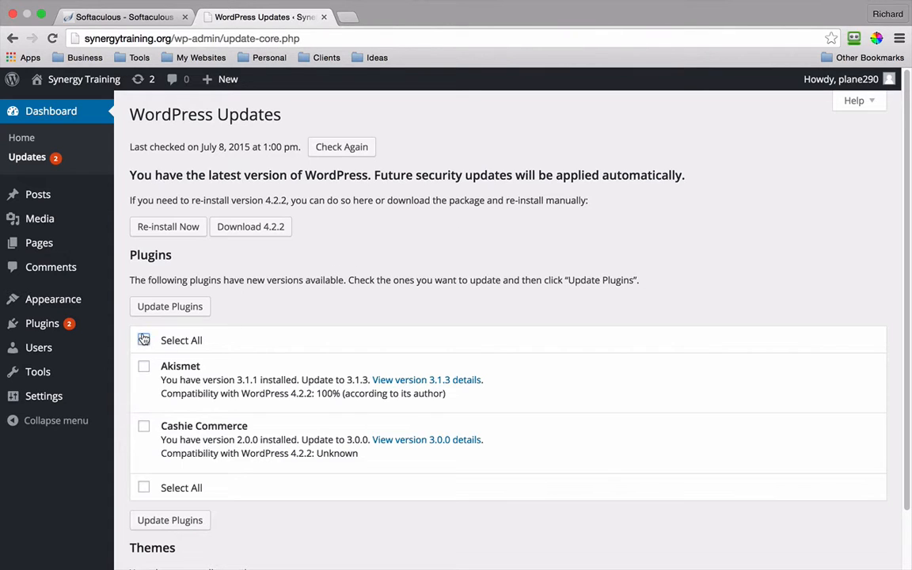
{"action": "left_click", "coordinate": [181, 308]}
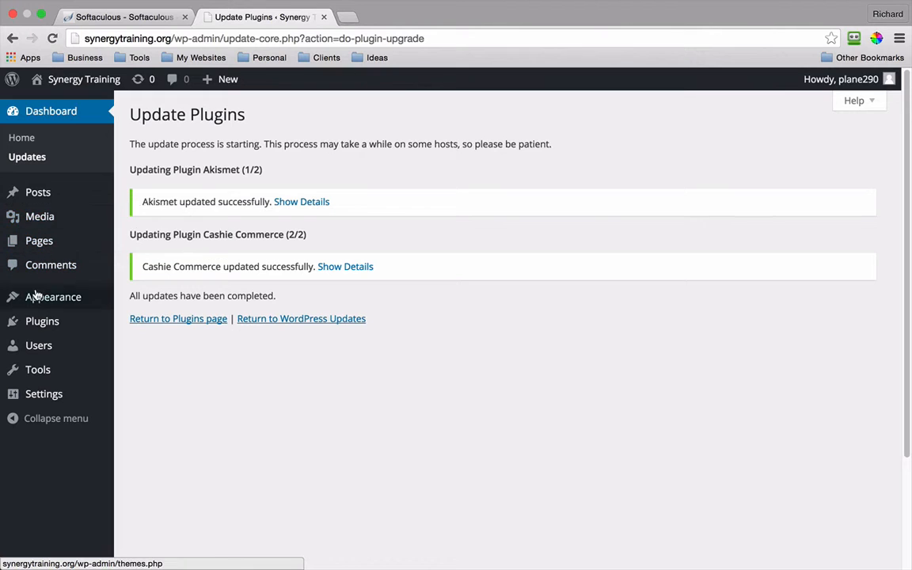
{"action": "left_click", "coordinate": [45, 329]}
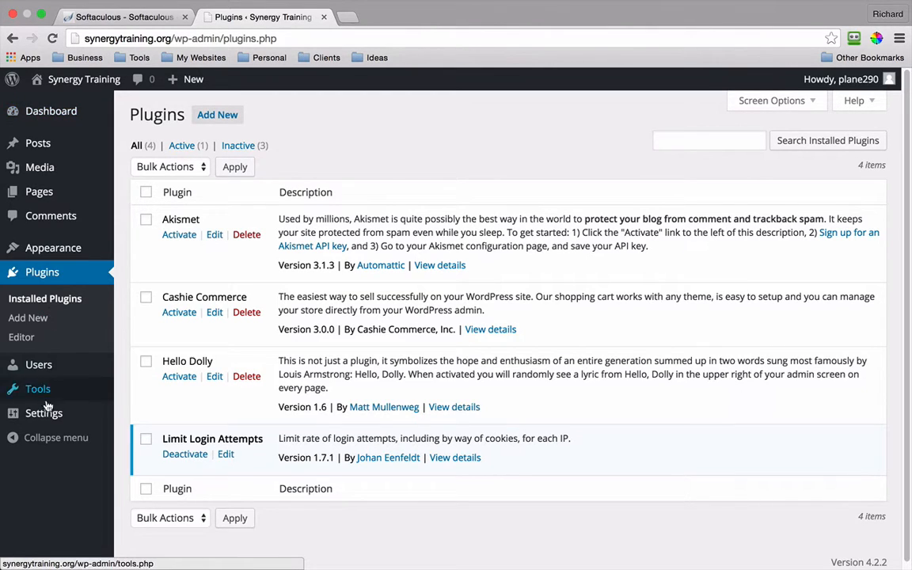
{"action": "left_click", "coordinate": [53, 109]}
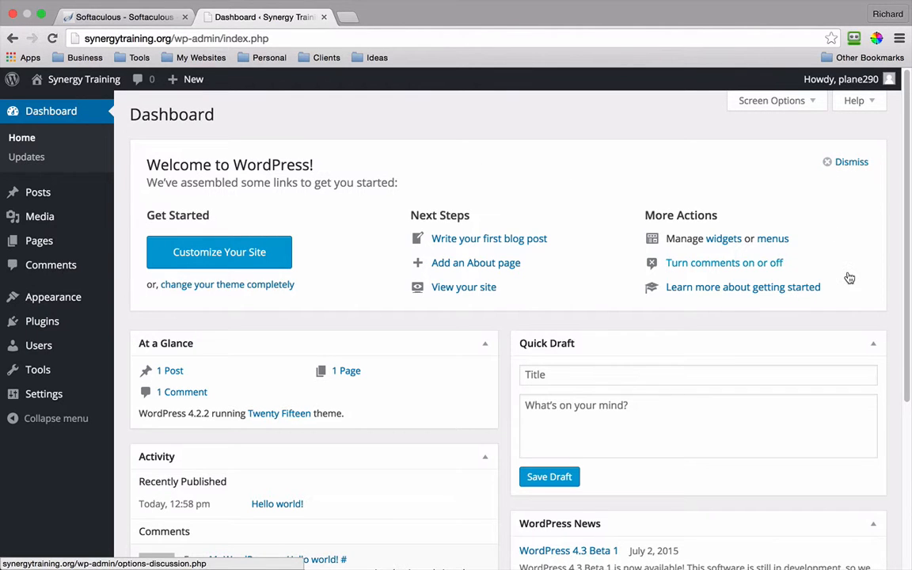
{"action": "scroll", "coordinate": [810, 321], "scroll_direction": "down", "scroll_amount": 1}
{"action": "scroll", "coordinate": [809, 324], "scroll_direction": "down", "scroll_amount": 3}
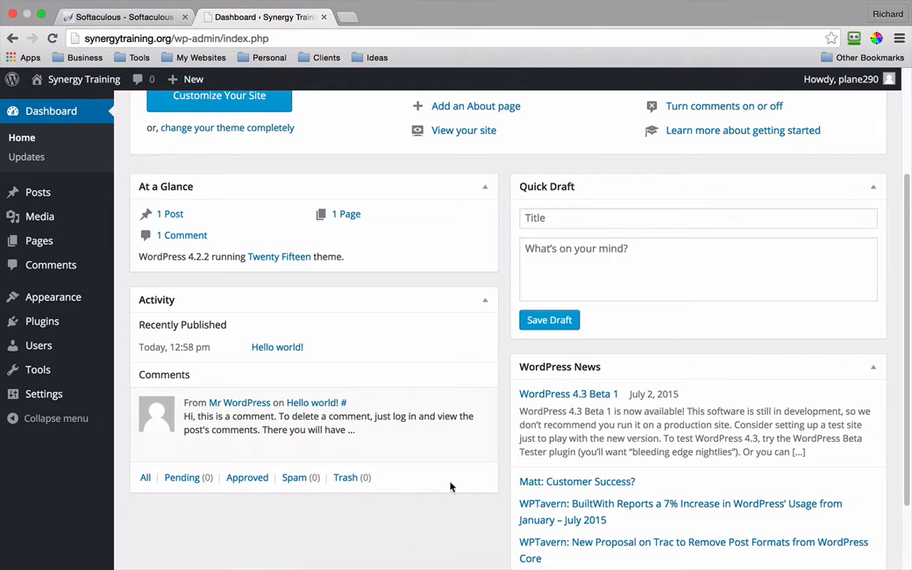
{"action": "scroll", "coordinate": [453, 482], "scroll_direction": "up", "scroll_amount": 2}
{"action": "scroll", "coordinate": [462, 325], "scroll_direction": "up", "scroll_amount": 1}
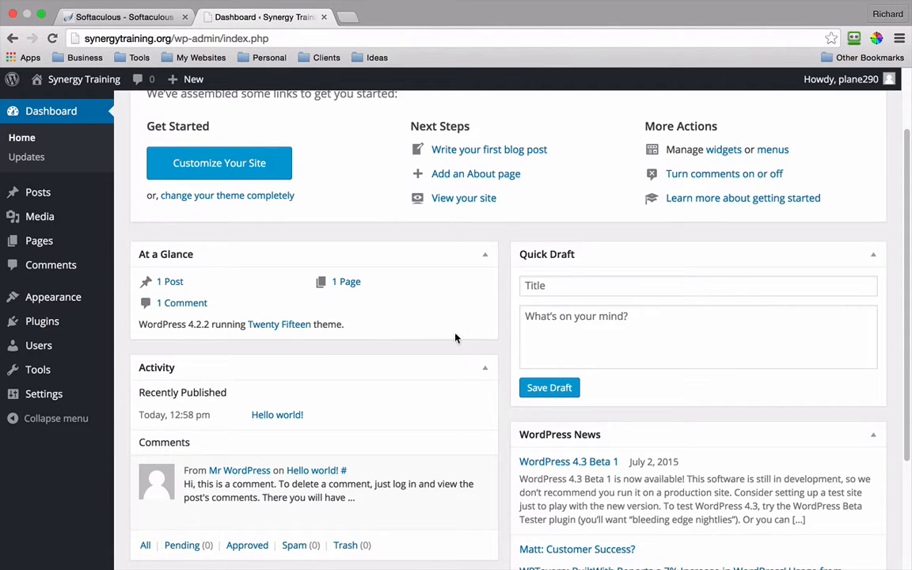
{"action": "scroll", "coordinate": [453, 338], "scroll_direction": "up", "scroll_amount": 3}
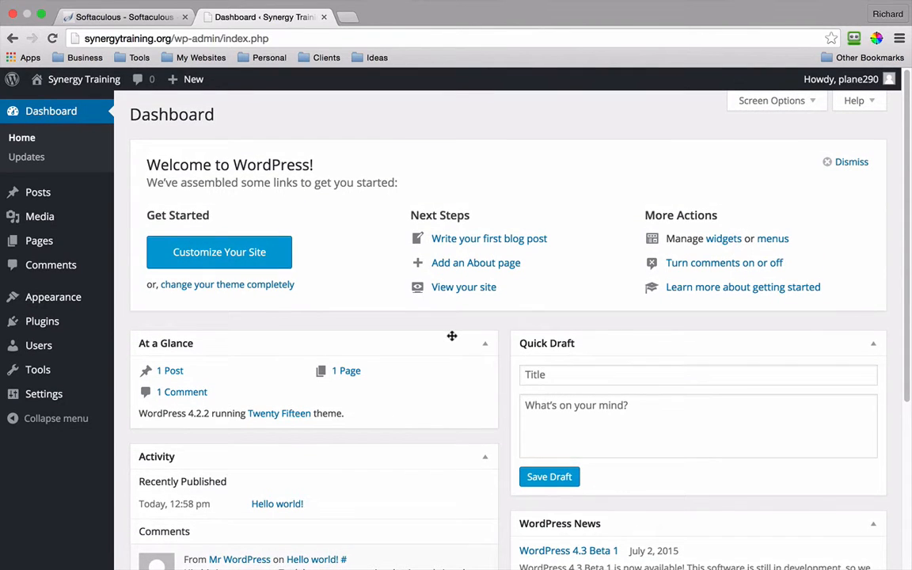
{"action": "left_click", "coordinate": [38, 198]}
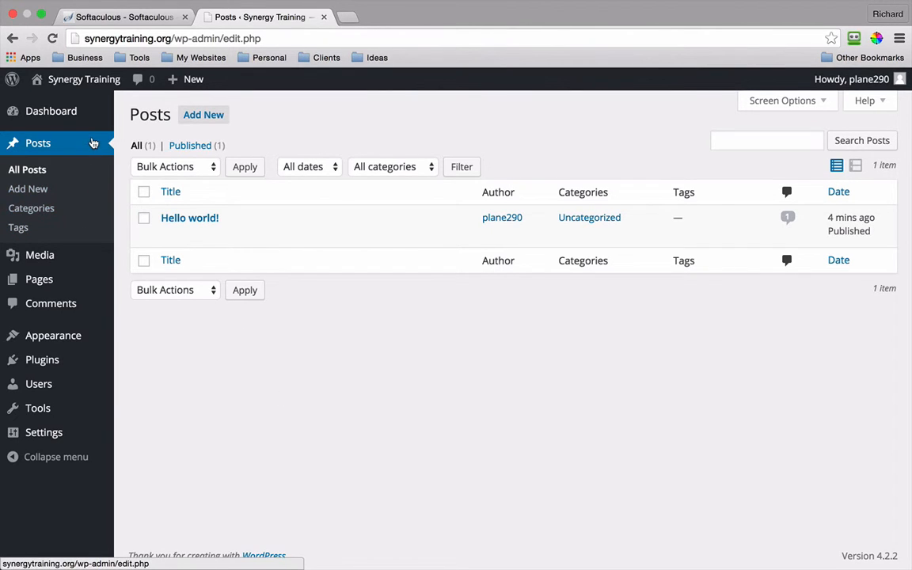
{"action": "left_click", "coordinate": [92, 143]}
{"action": "mouse_move", "coordinate": [54, 265]}
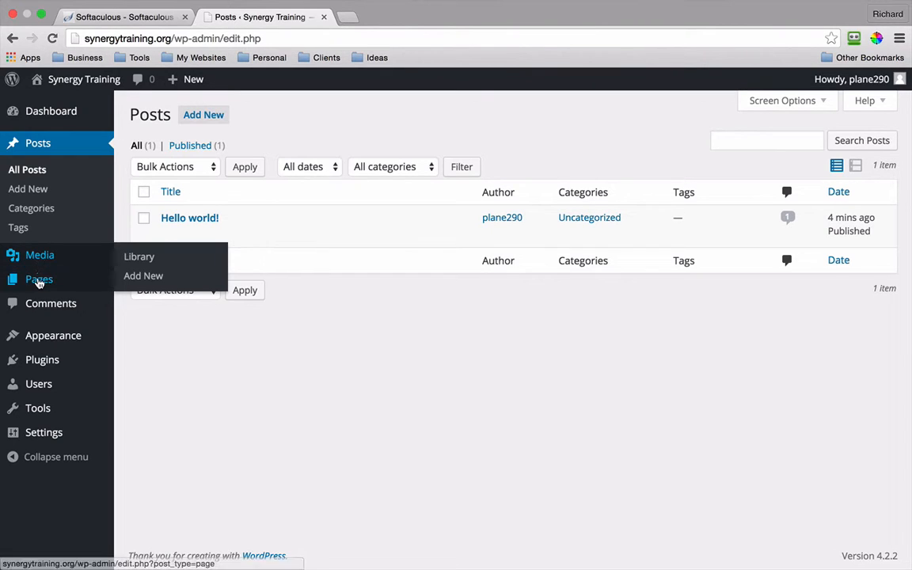
{"action": "mouse_move", "coordinate": [39, 285]}
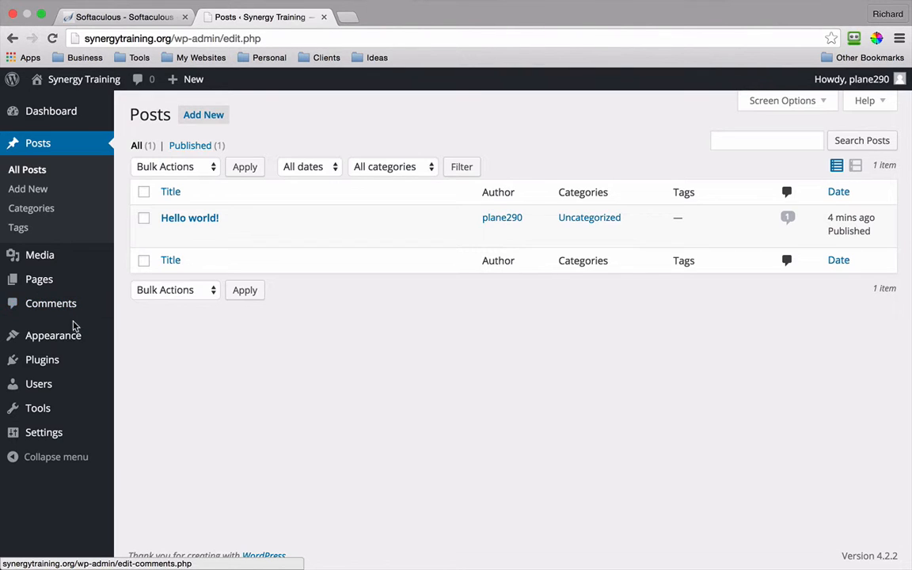
{"action": "mouse_move", "coordinate": [72, 338]}
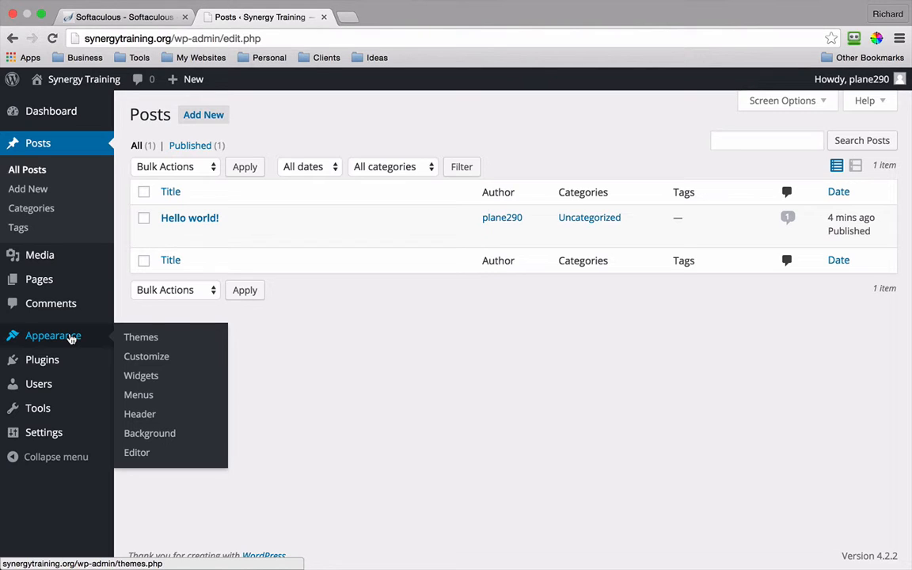
{"action": "mouse_move", "coordinate": [56, 366]}
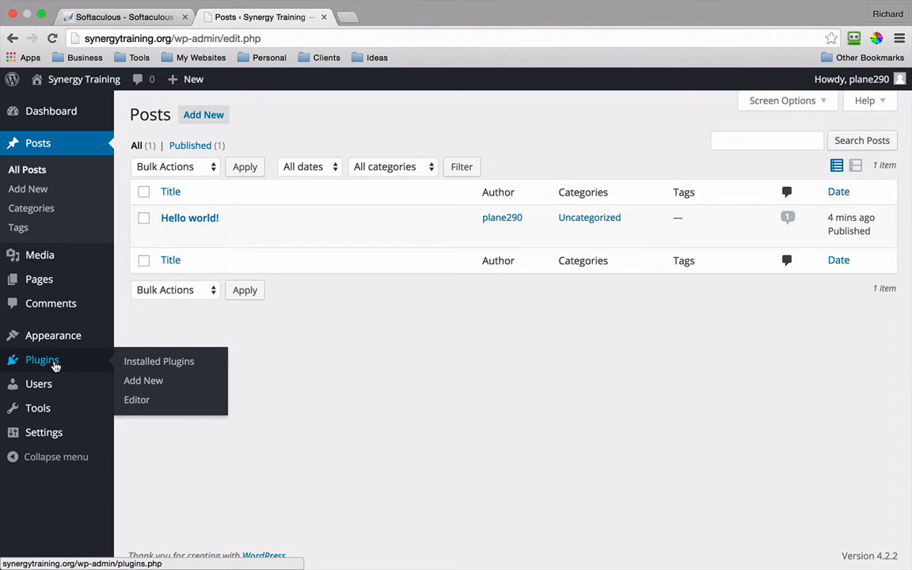
{"action": "mouse_move", "coordinate": [43, 389]}
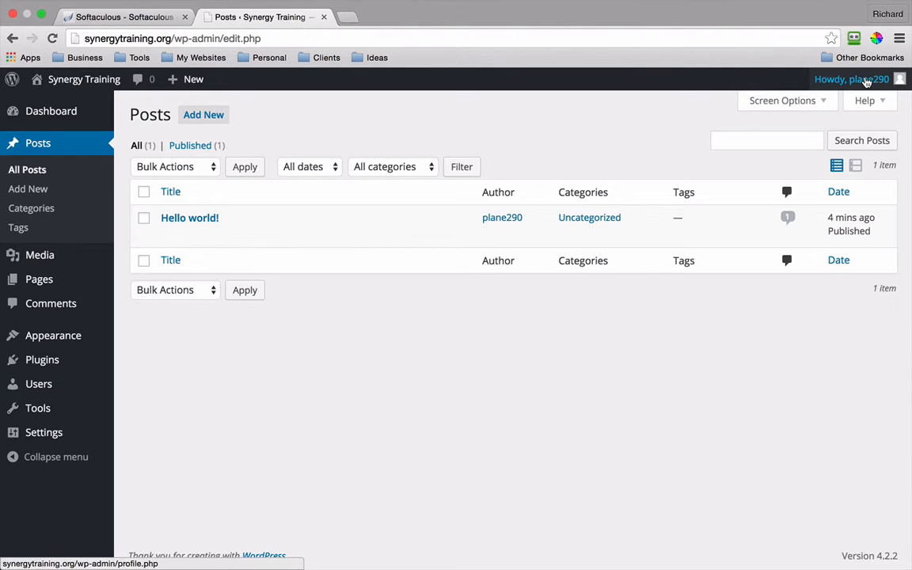
{"action": "mouse_move", "coordinate": [865, 85]}
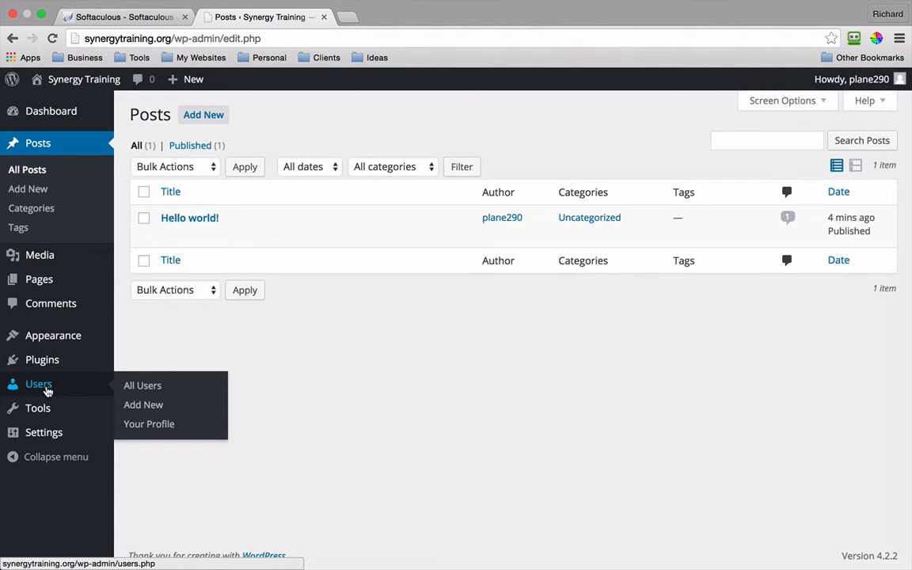
{"action": "mouse_move", "coordinate": [44, 412]}
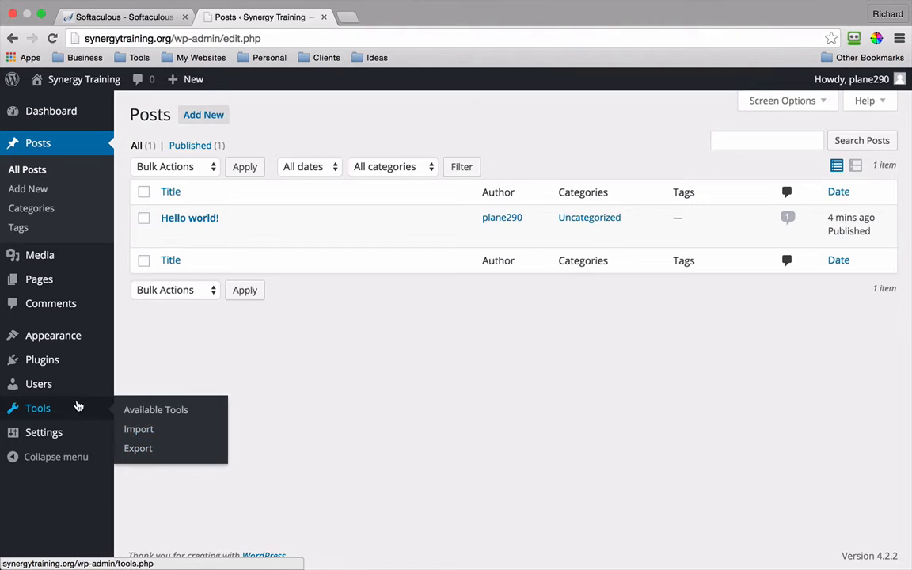
{"action": "mouse_move", "coordinate": [51, 437]}
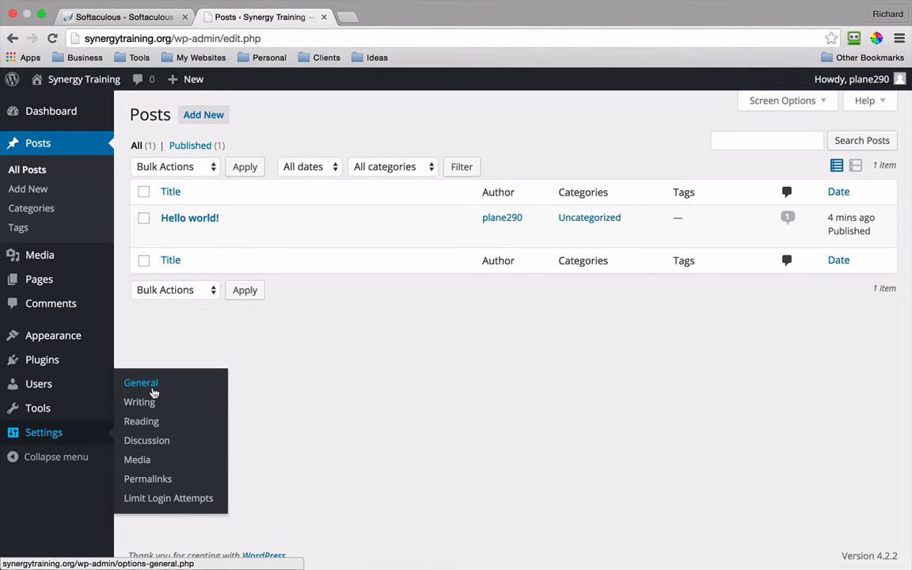
Step: Under Settings > Reading, tick 'Discourage search engines from indexing this site' and save
{"action": "left_click", "coordinate": [144, 427]}
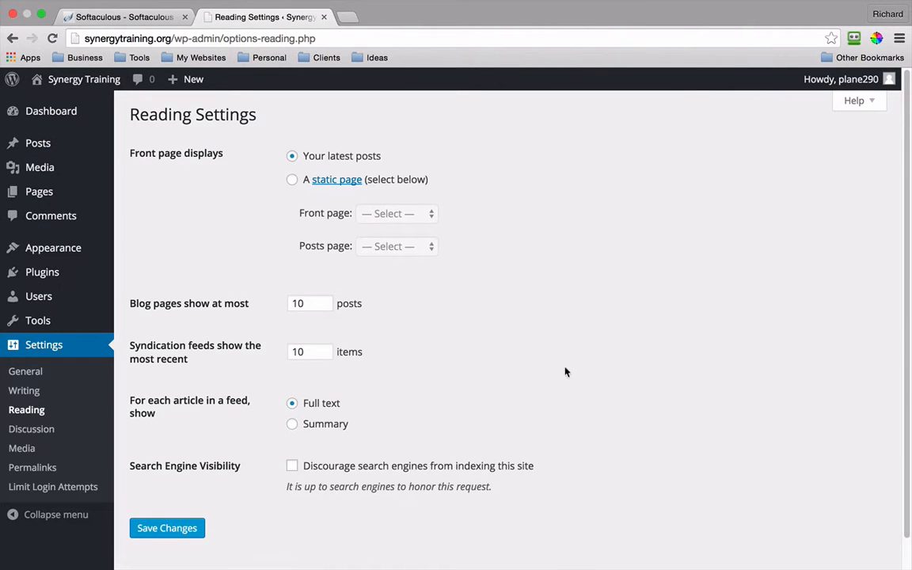
{"action": "left_click", "coordinate": [293, 467]}
{"action": "left_click", "coordinate": [181, 533]}
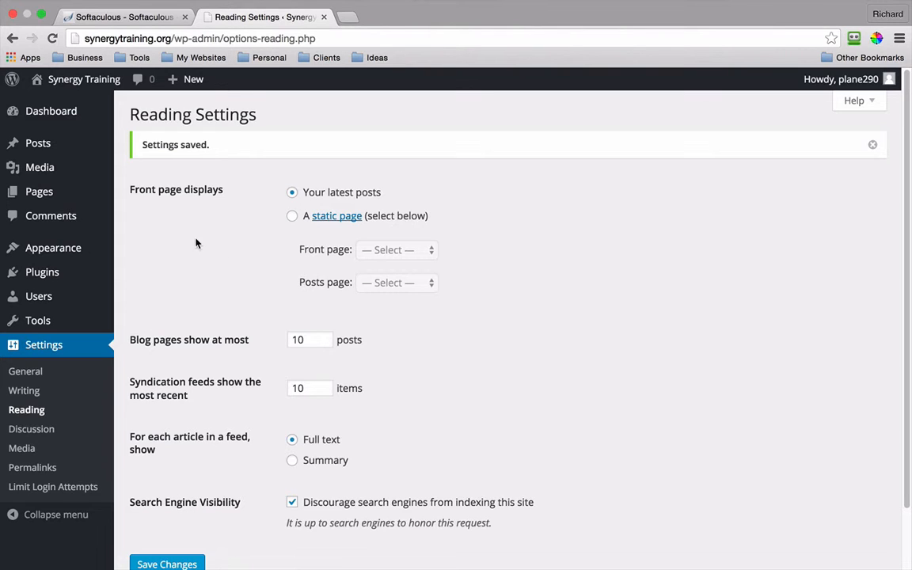
Step: View the live site via Visit Site in a new tab, then return to Reading Settings
{"action": "mouse_move", "coordinate": [84, 81]}
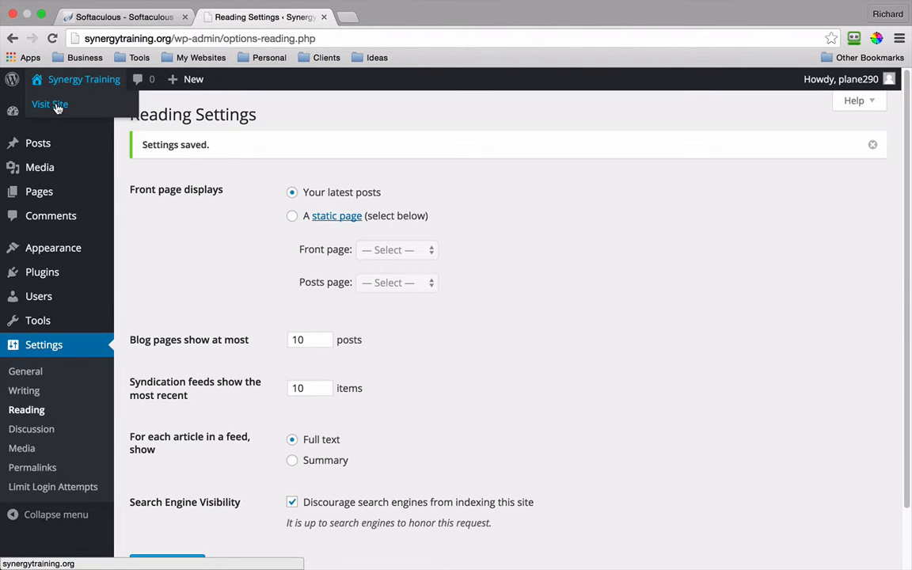
{"action": "left_click", "coordinate": [55, 105], "text": "super"}
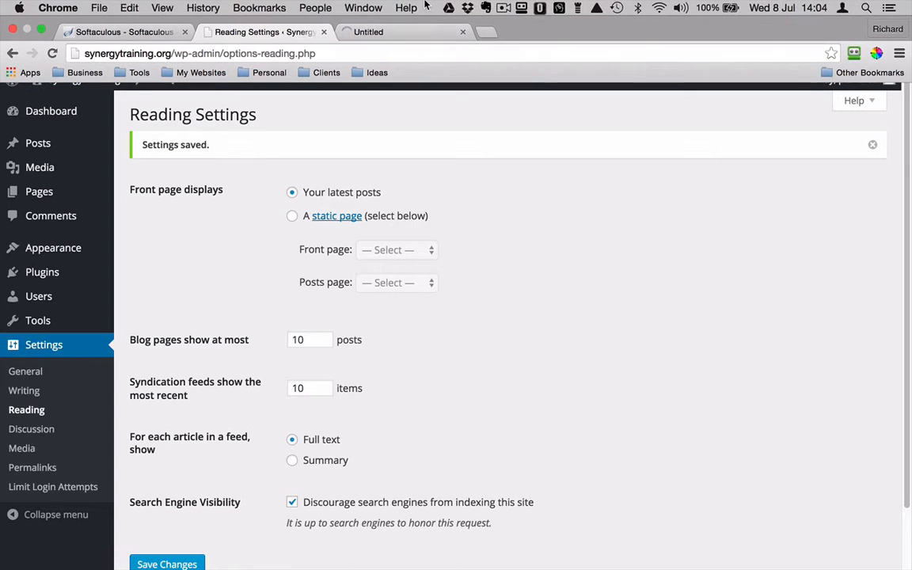
{"action": "left_click", "coordinate": [409, 23]}
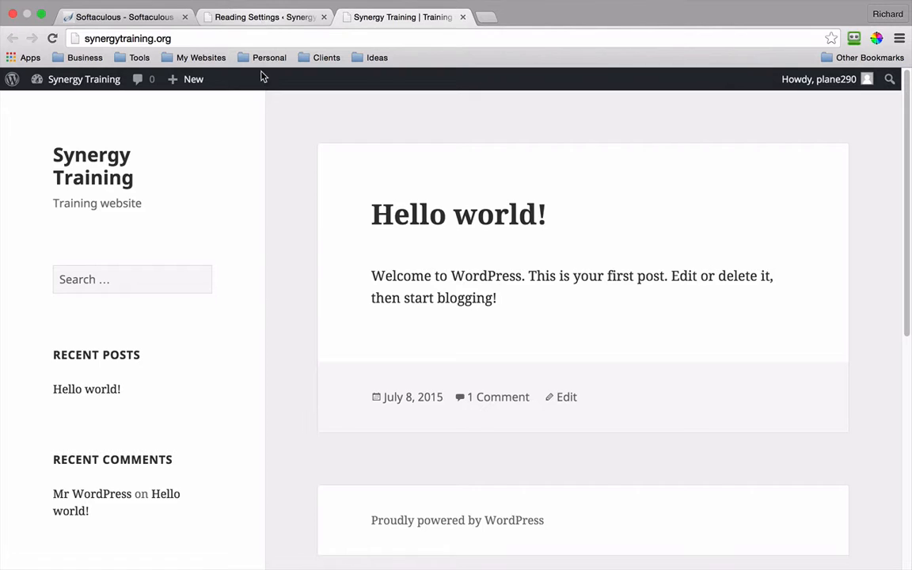
{"action": "left_click", "coordinate": [281, 20]}
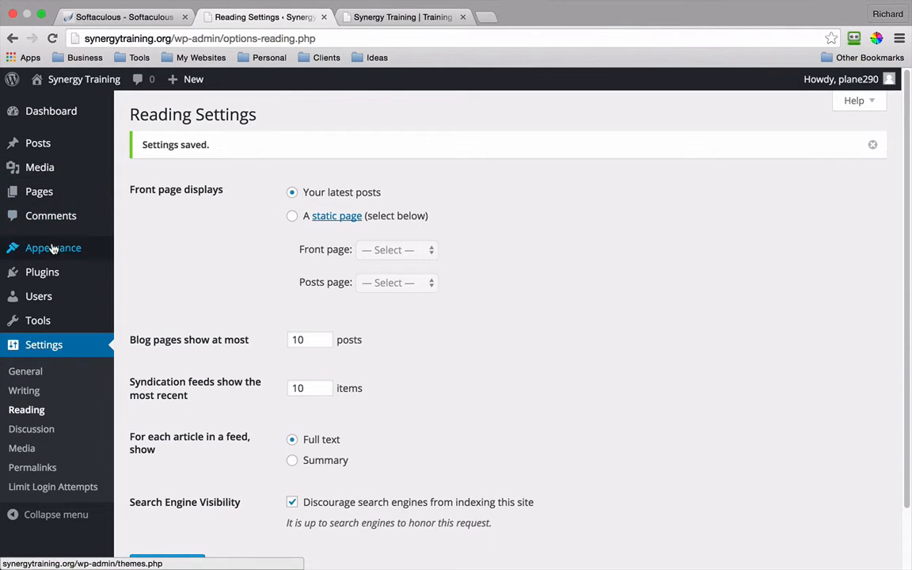
Step: Go to Appearance > Themes > Add New
{"action": "mouse_move", "coordinate": [53, 247]}
{"action": "left_click", "coordinate": [134, 251]}
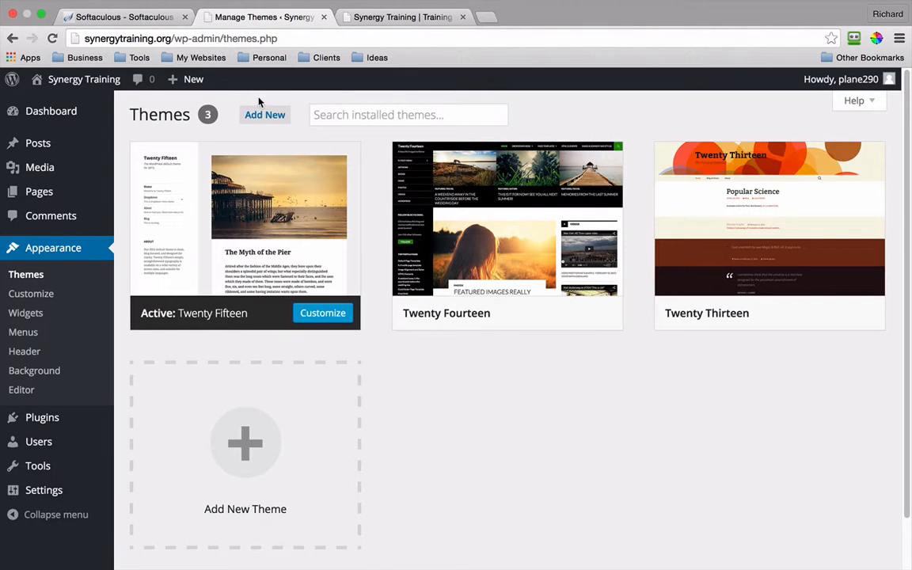
{"action": "left_click", "coordinate": [259, 116]}
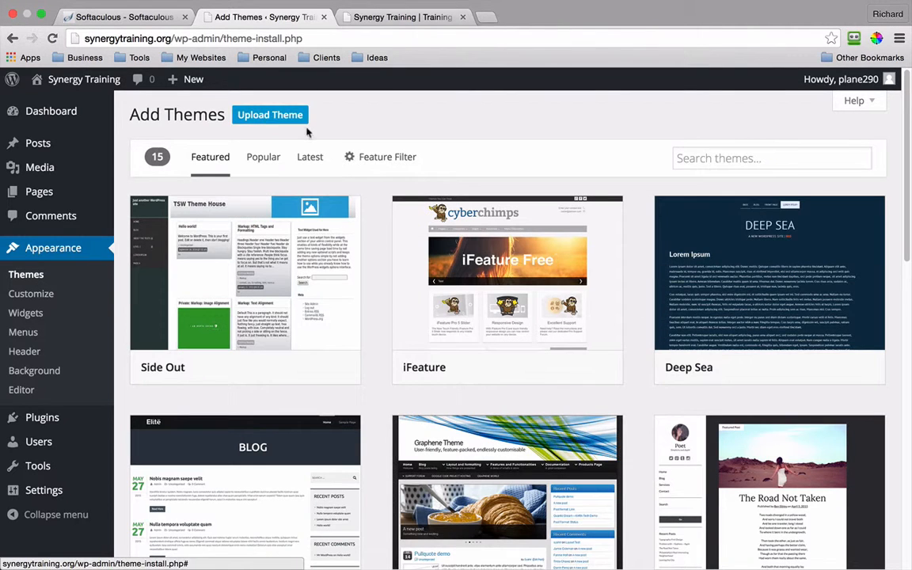
Step: Search for 'parabola' and install the Parabola 1.4.3 theme
{"action": "mouse_move", "coordinate": [674, 209]}
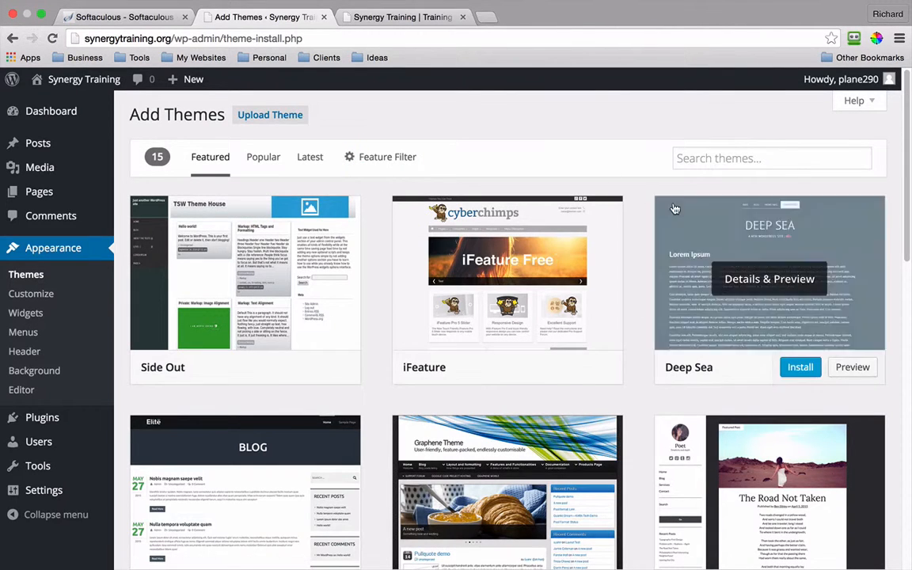
{"action": "left_click", "coordinate": [717, 162]}
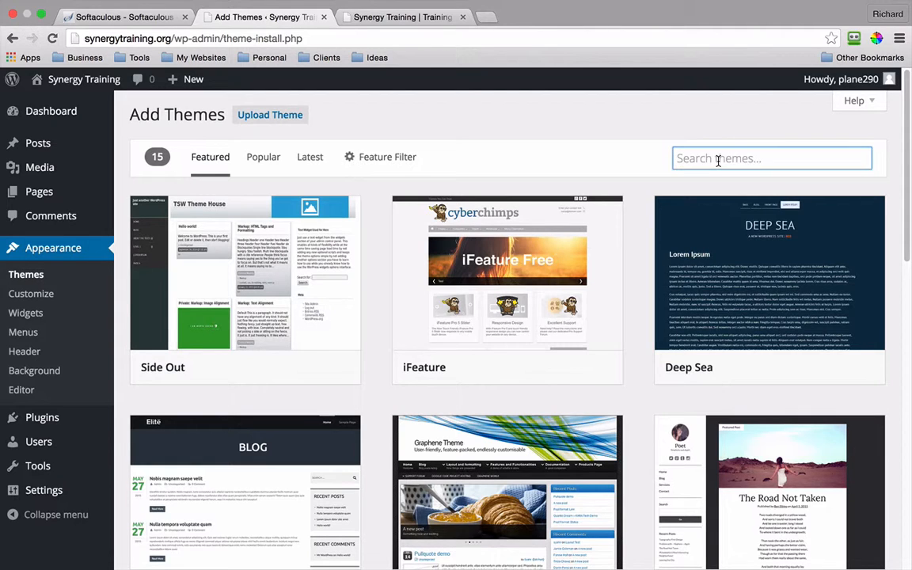
{"action": "type", "text": "parabola"}
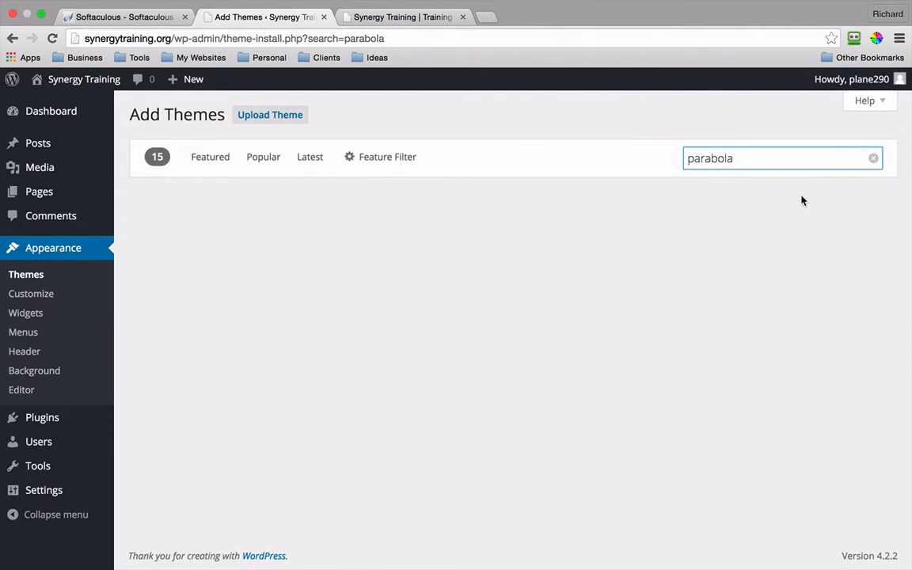
{"action": "mouse_move", "coordinate": [289, 281]}
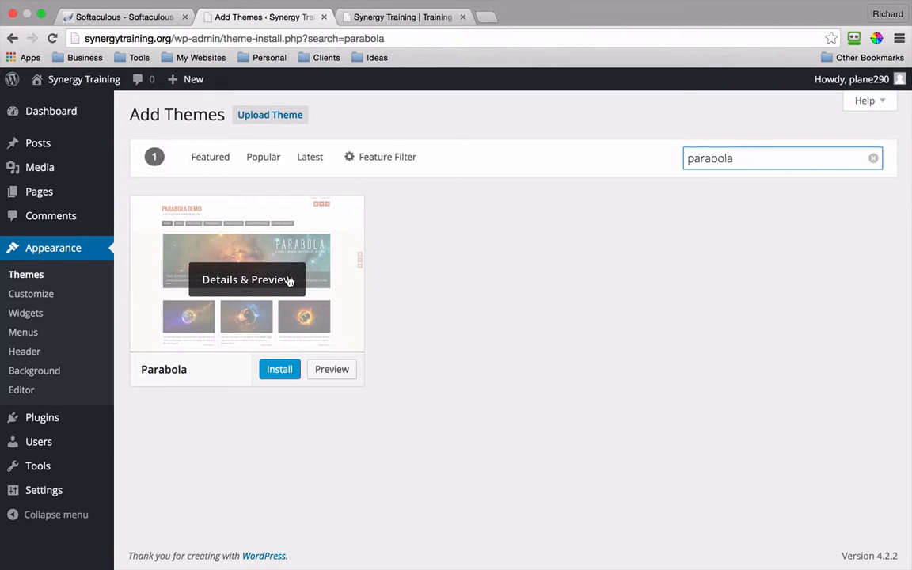
{"action": "left_click", "coordinate": [279, 371]}
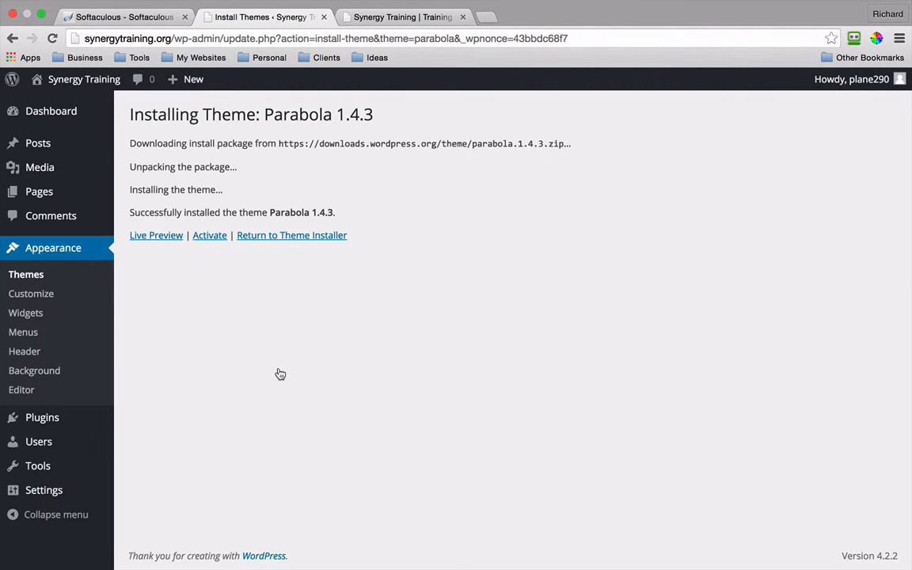
Step: Activate the Parabola theme and switch to the Synergy Training site tab
{"action": "left_click", "coordinate": [209, 237]}
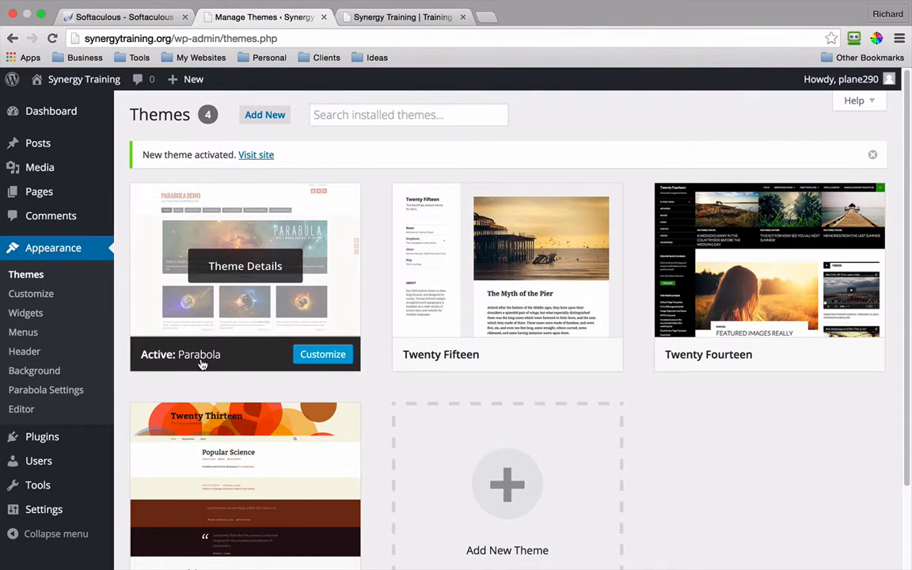
{"action": "left_click", "coordinate": [407, 19]}
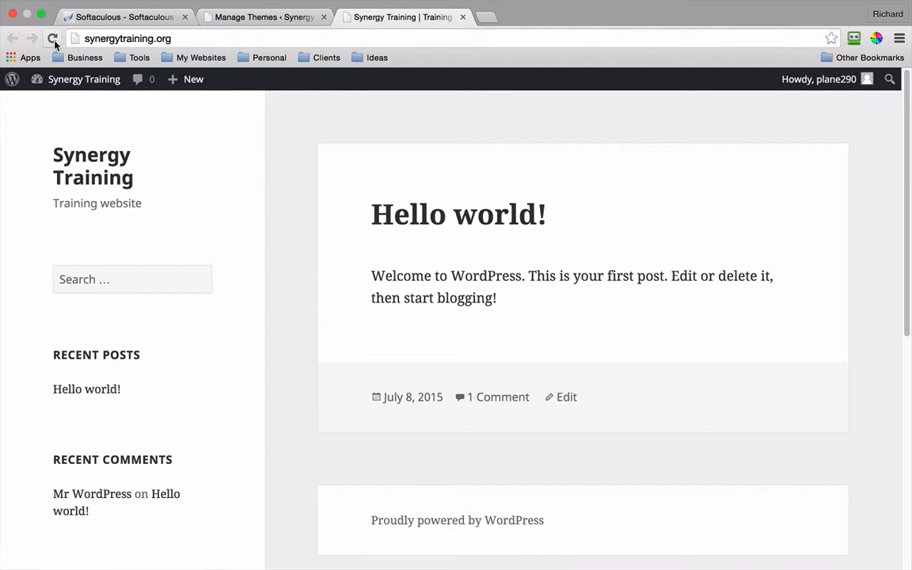
Step: Reload the live site to view Parabola's slider layout, then go back to the Themes tab
{"action": "left_click", "coordinate": [52, 40]}
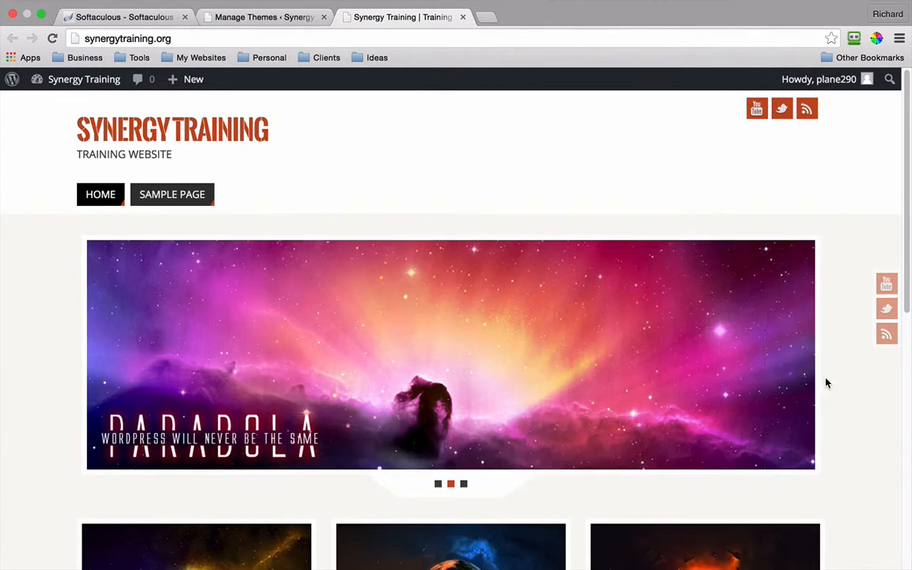
{"action": "scroll", "coordinate": [826, 383], "scroll_direction": "down", "scroll_amount": 5}
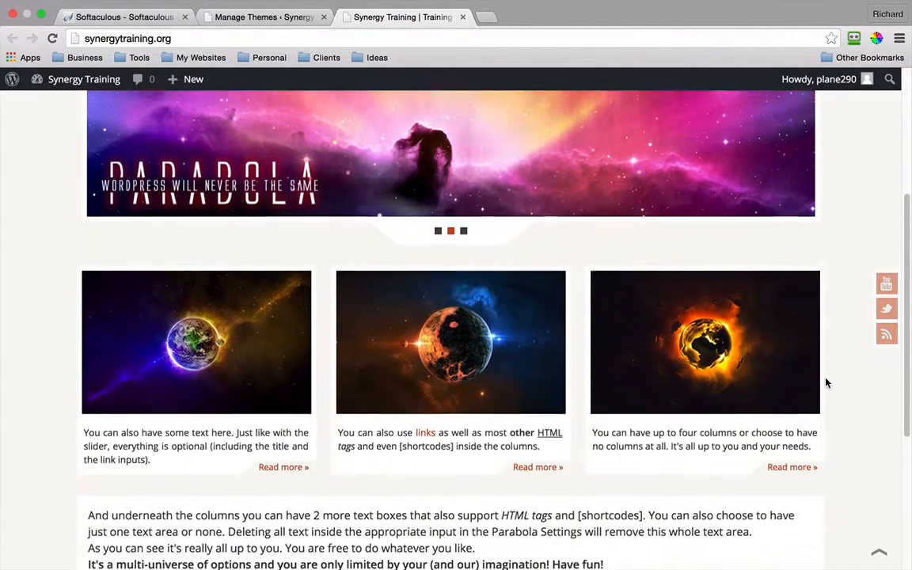
{"action": "scroll", "coordinate": [826, 384], "scroll_direction": "down", "scroll_amount": 5}
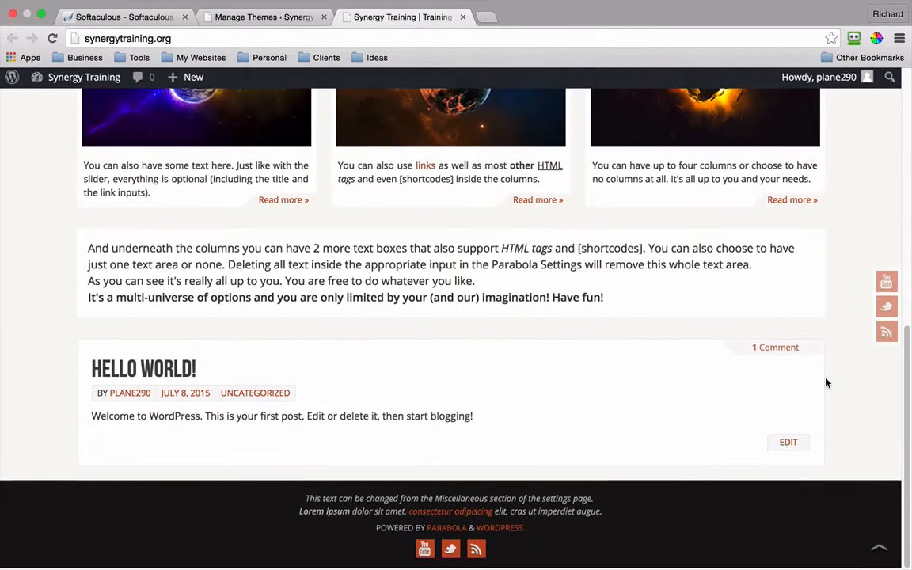
{"action": "scroll", "coordinate": [825, 383], "scroll_direction": "up", "scroll_amount": 10}
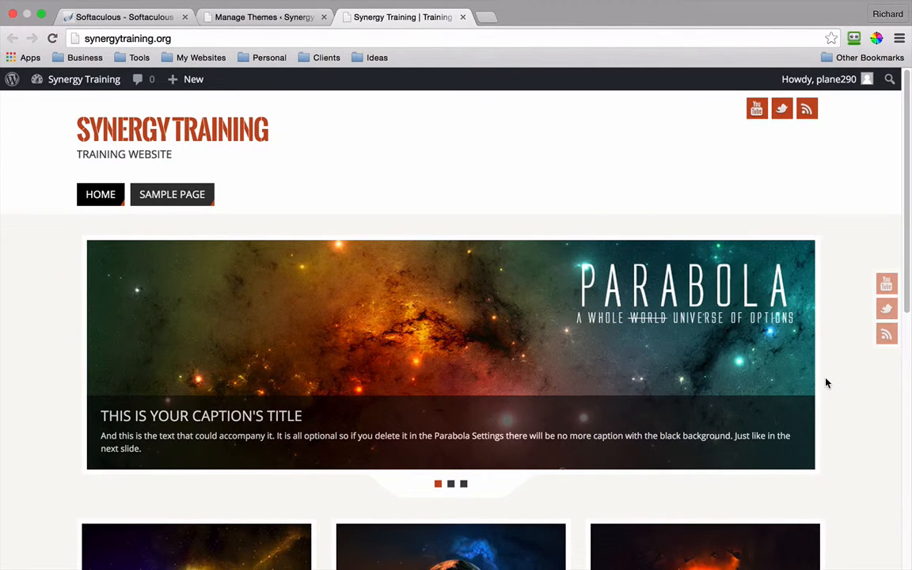
{"action": "left_click", "coordinate": [275, 18]}
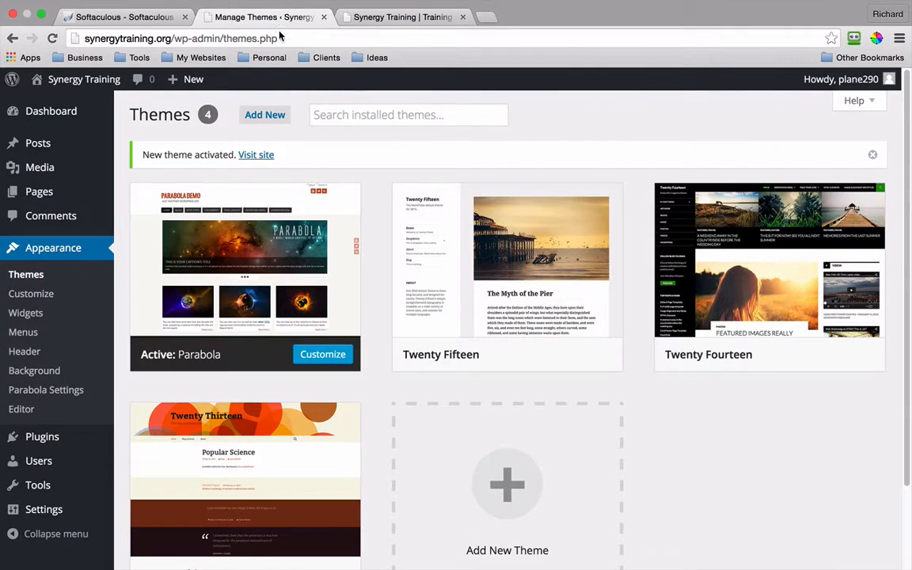